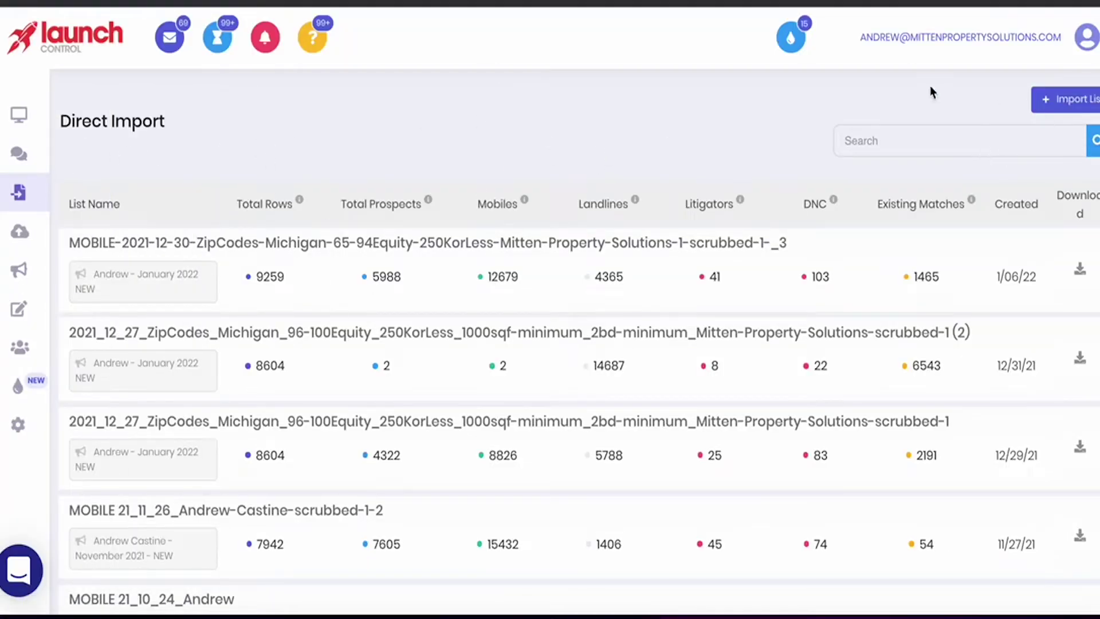
Start a new lead list import from the + Import List button on Direct Import.
{"action": "left_click", "coordinate": [1069, 106]}
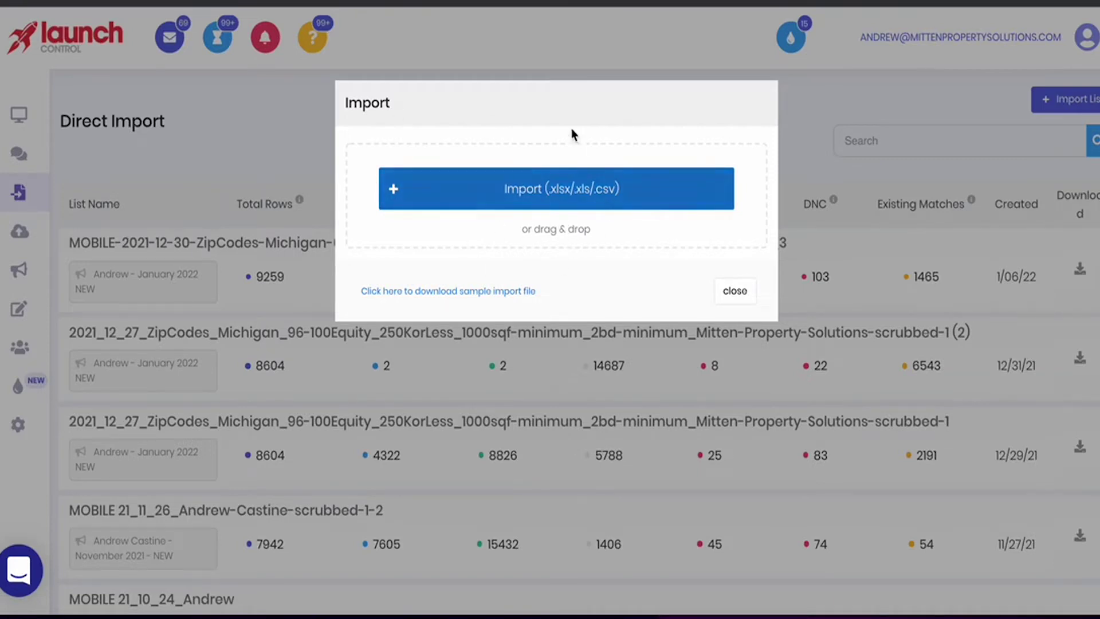
Upload list_import_template (1).xlsx as the lead list to import.
{"action": "left_click", "coordinate": [532, 202]}
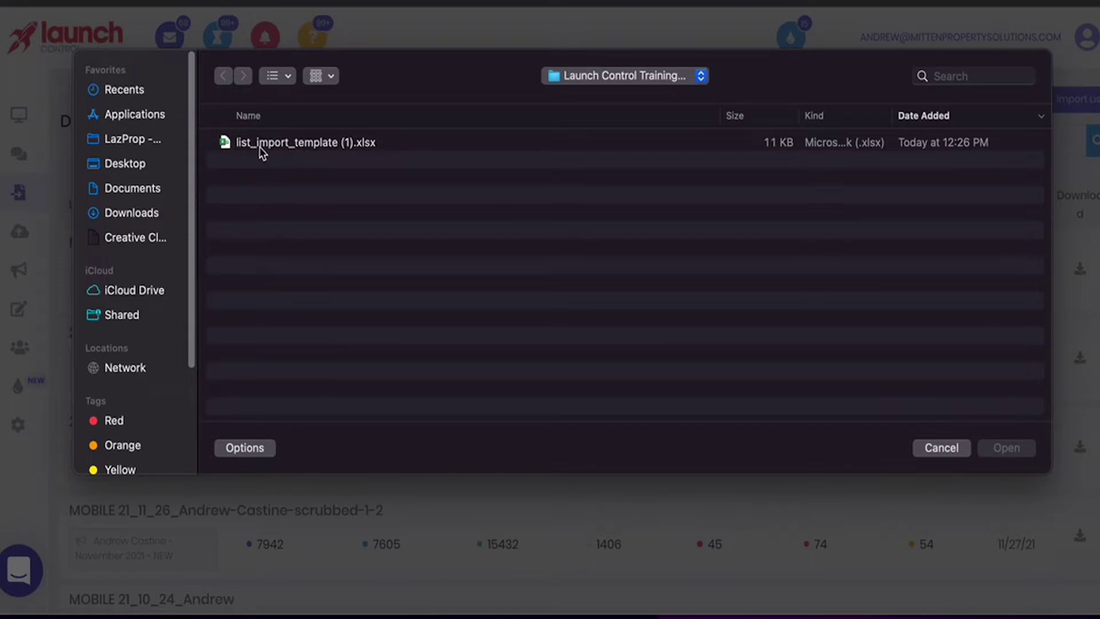
{"action": "left_click", "coordinate": [302, 151]}
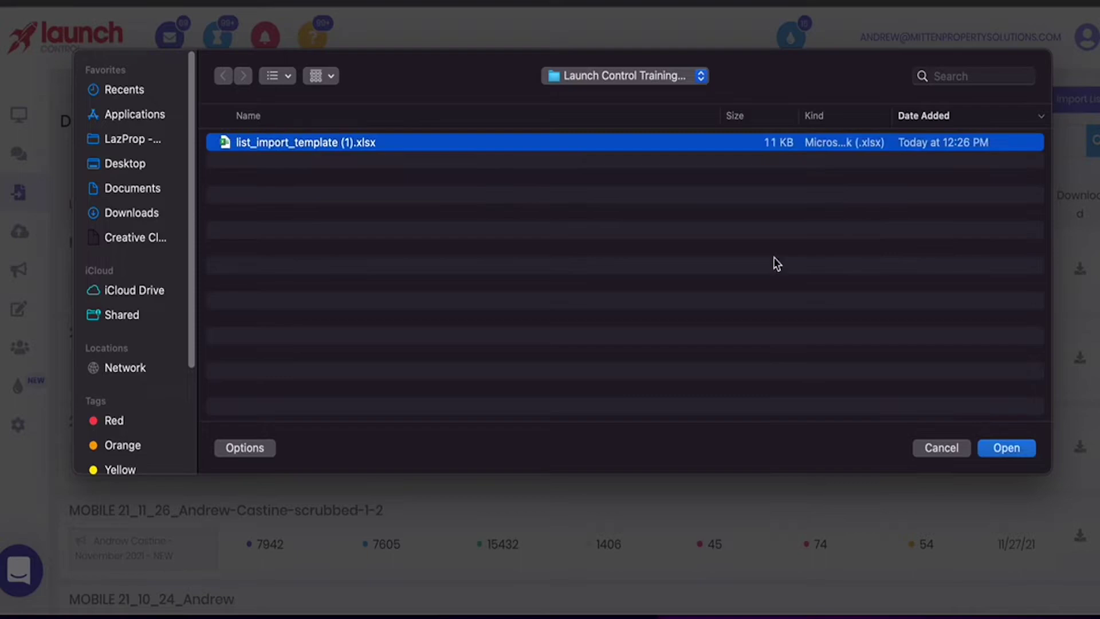
{"action": "left_click", "coordinate": [1018, 453]}
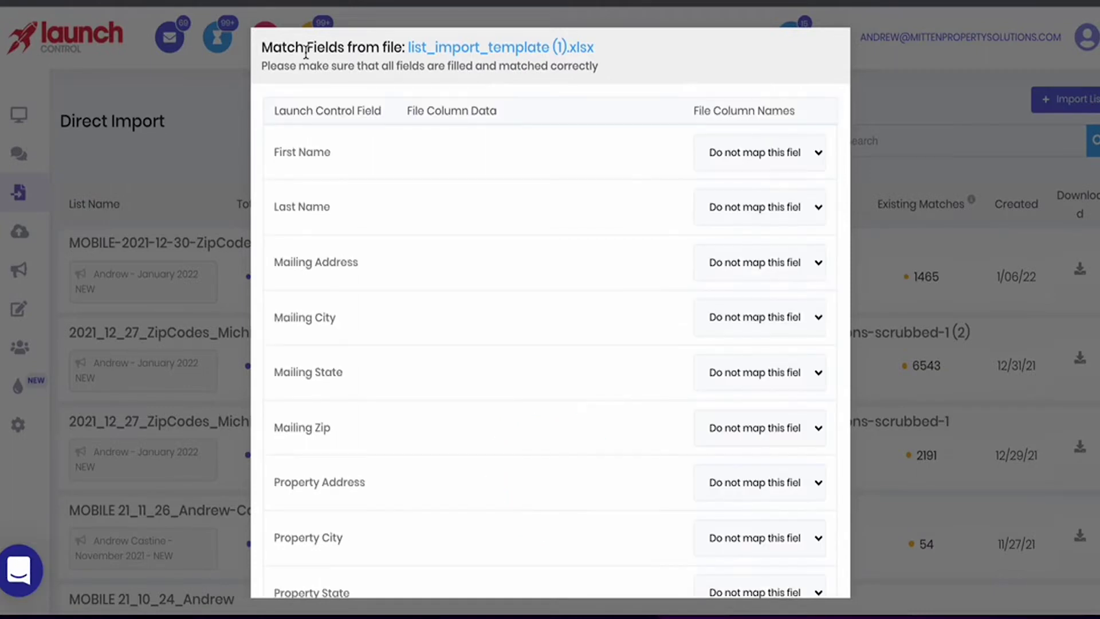
{"action": "left_click_drag", "start_coordinate": [406, 45], "coordinate": [591, 43]}
{"action": "left_click", "coordinate": [618, 73]}
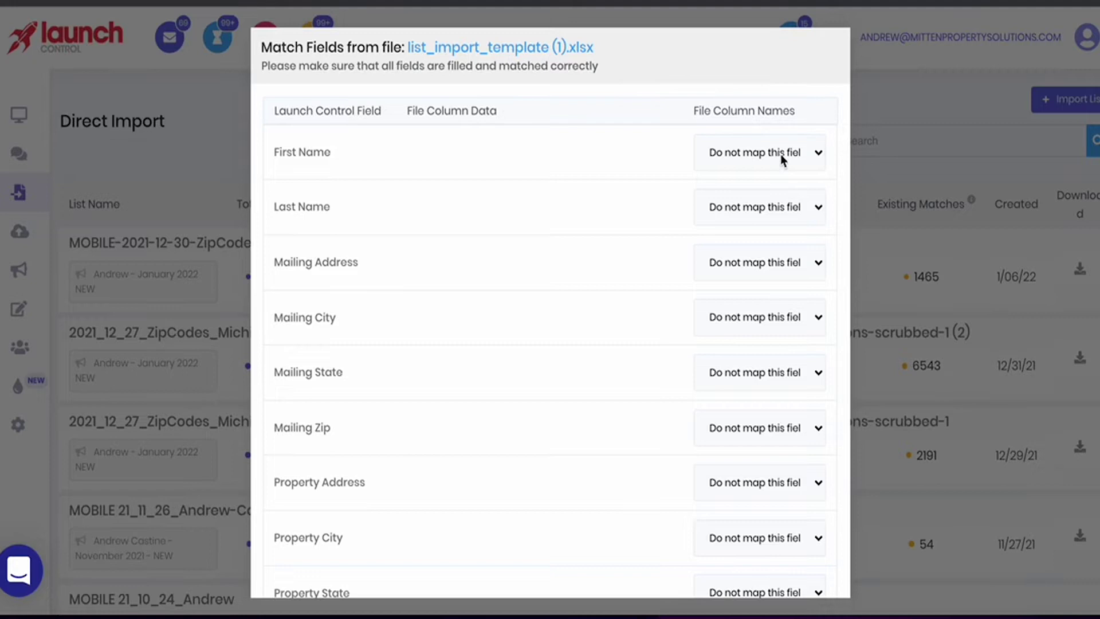
Map First Name to the firstname column and inspect its sample values.
{"action": "left_click", "coordinate": [816, 153]}
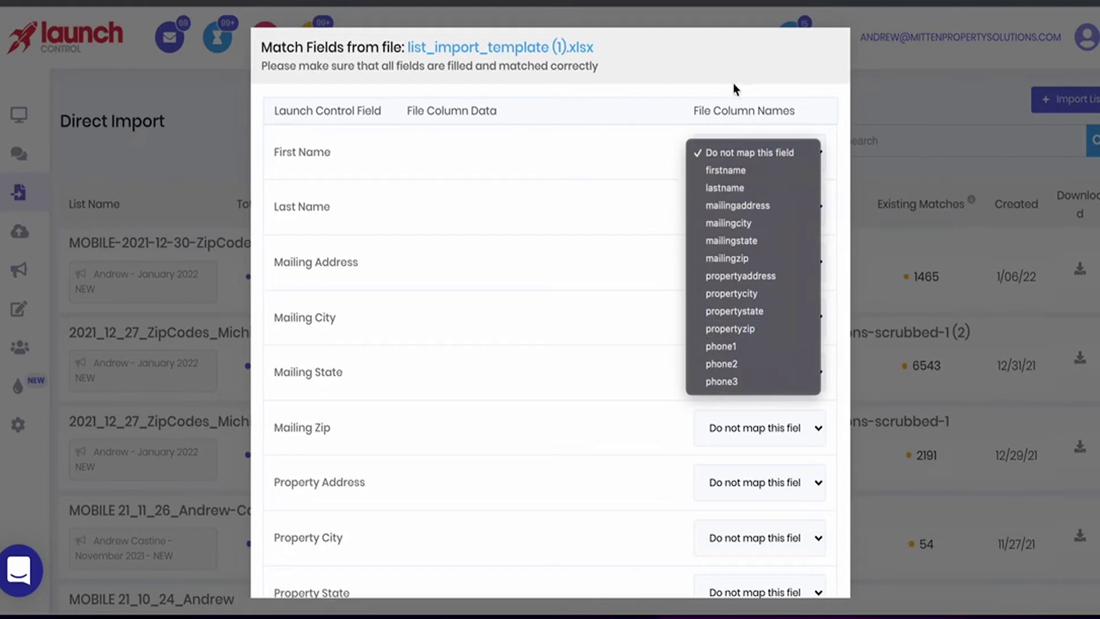
{"action": "left_click", "coordinate": [741, 171]}
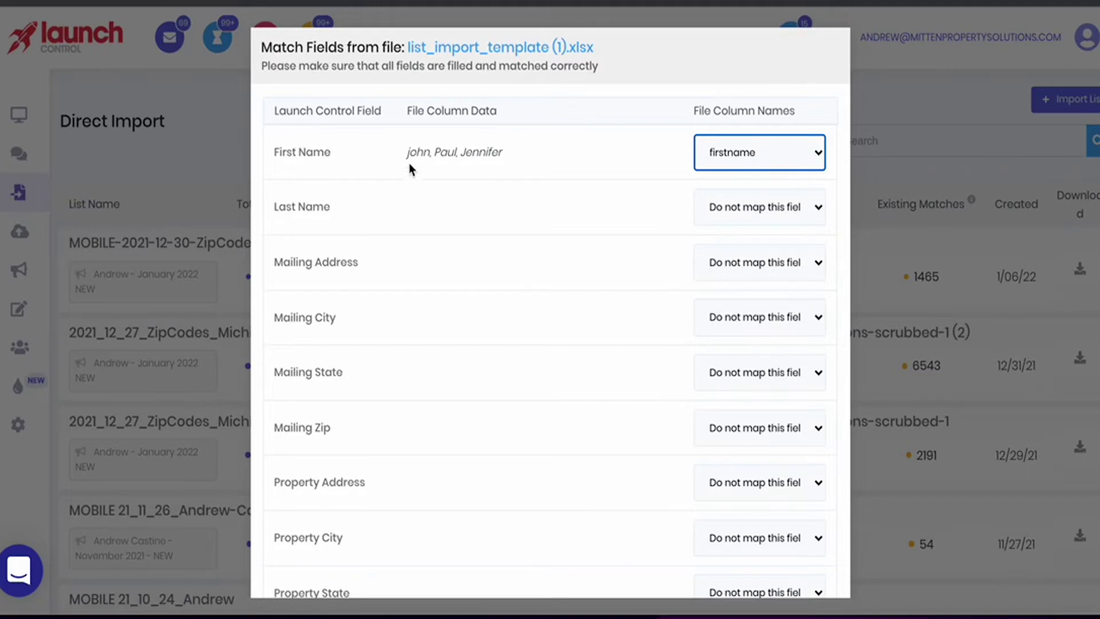
{"action": "left_click_drag", "start_coordinate": [407, 155], "coordinate": [515, 160]}
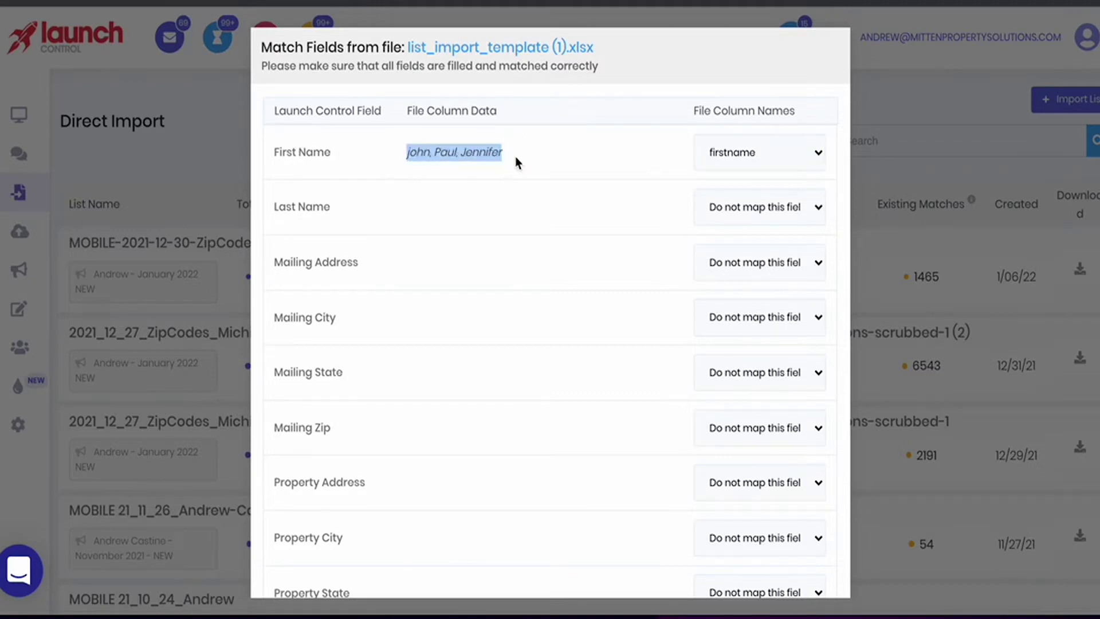
{"action": "left_click", "coordinate": [430, 171]}
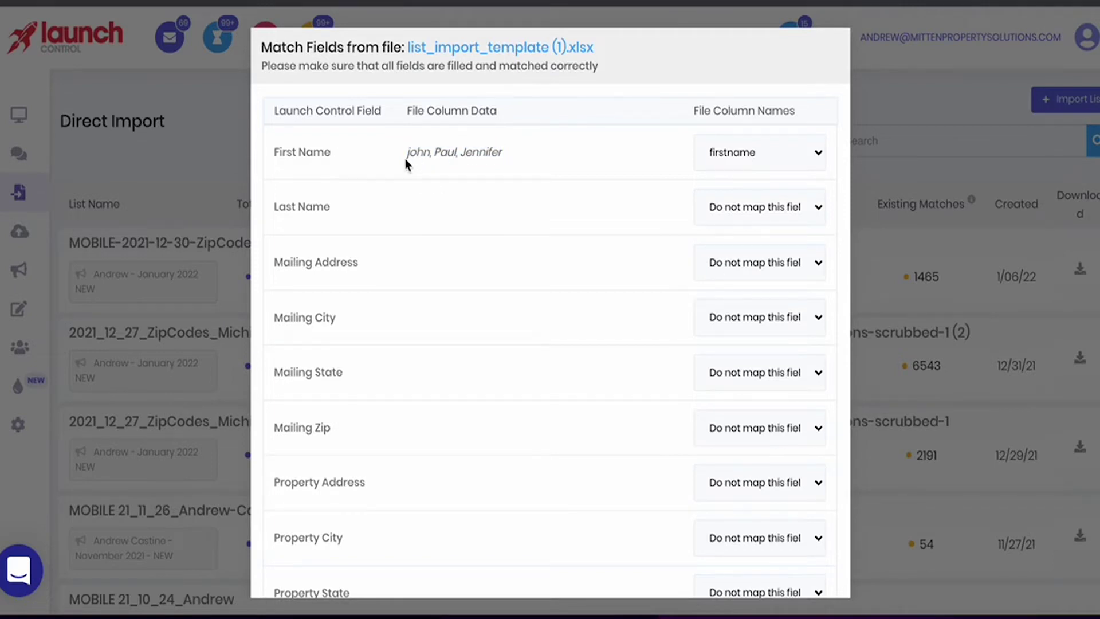
Switch First Name to lastname, then to phone2, previewing each column's samples.
{"action": "left_click", "coordinate": [821, 154]}
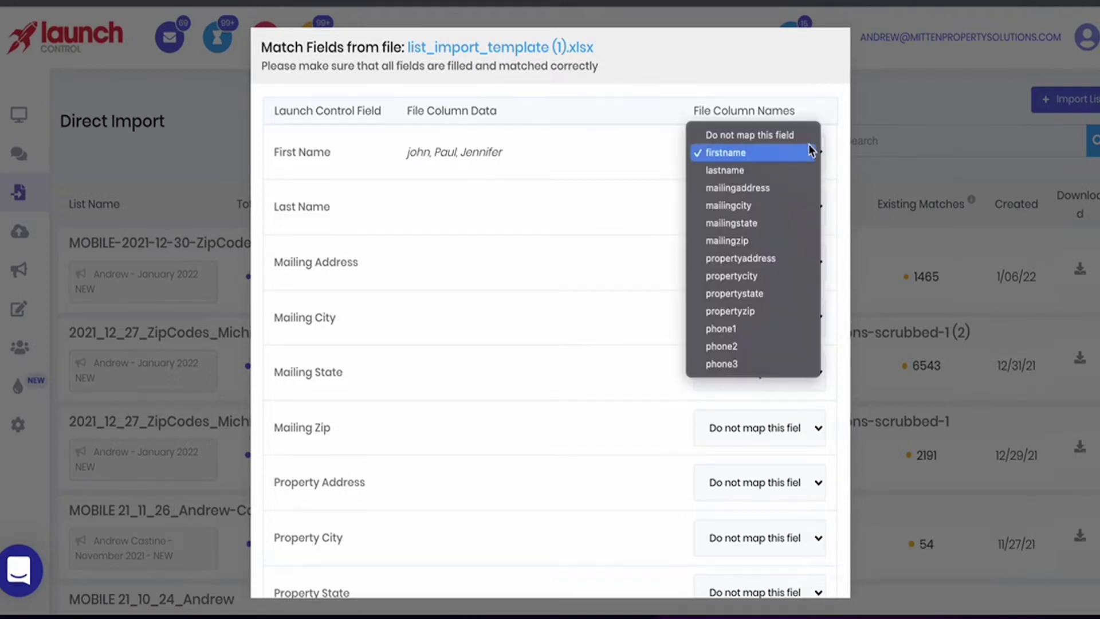
{"action": "left_click", "coordinate": [741, 169]}
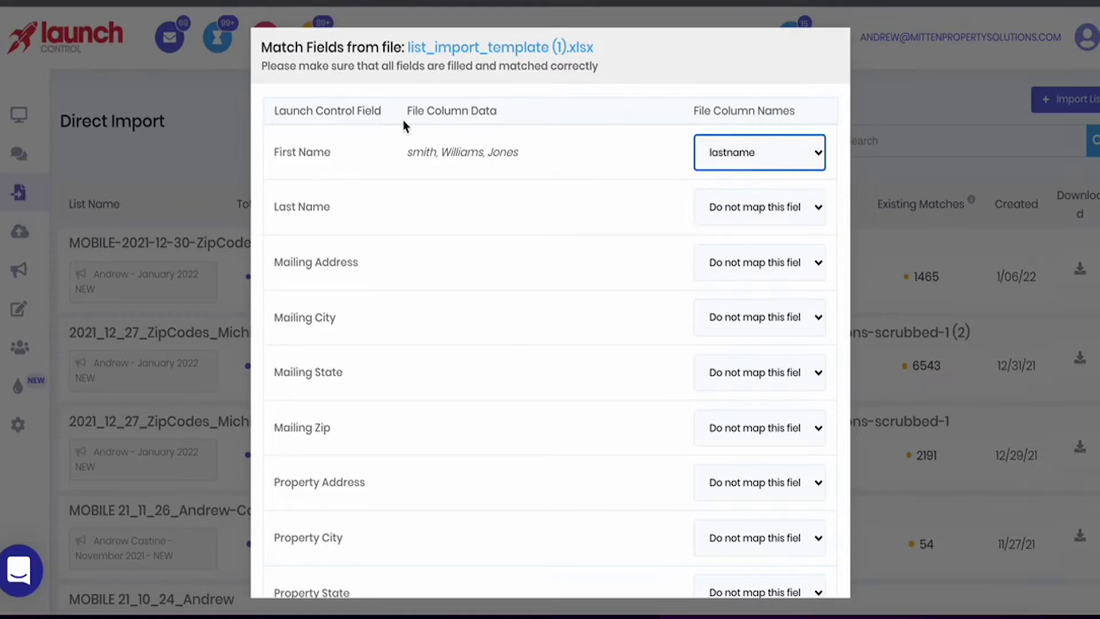
{"action": "left_click", "coordinate": [407, 153]}
{"action": "left_click_drag", "start_coordinate": [407, 153], "coordinate": [518, 153]}
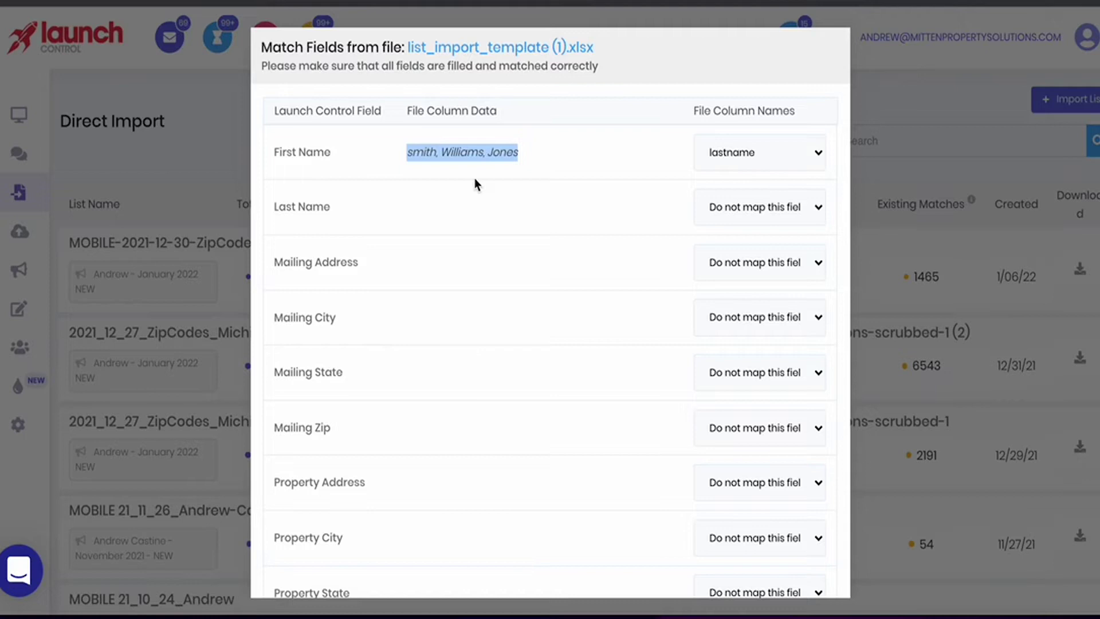
{"action": "left_click", "coordinate": [818, 153]}
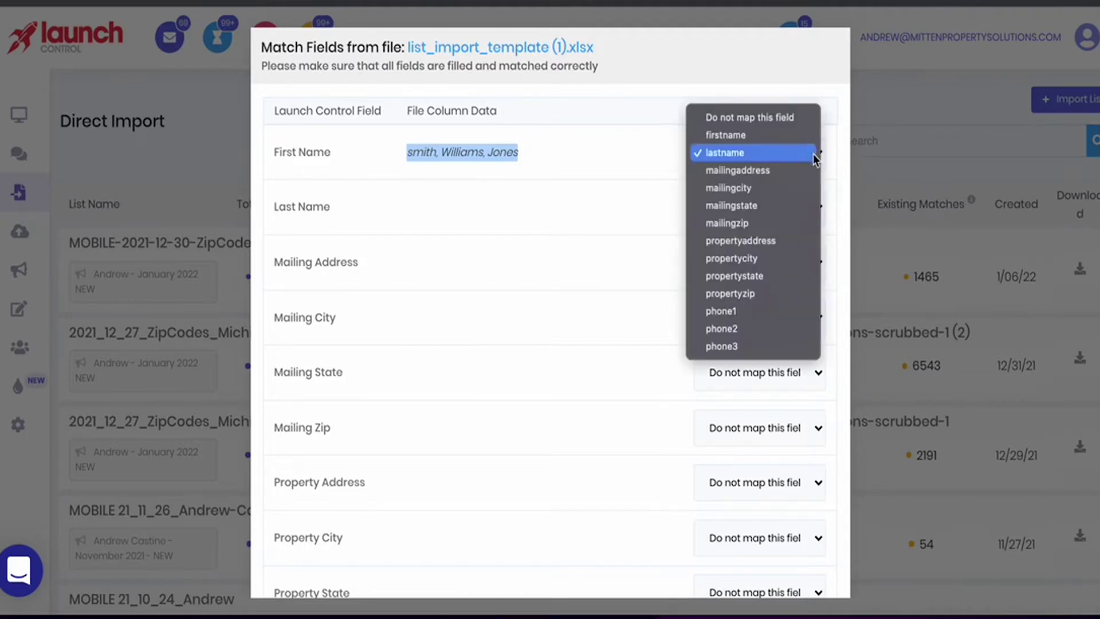
{"action": "left_click", "coordinate": [747, 328]}
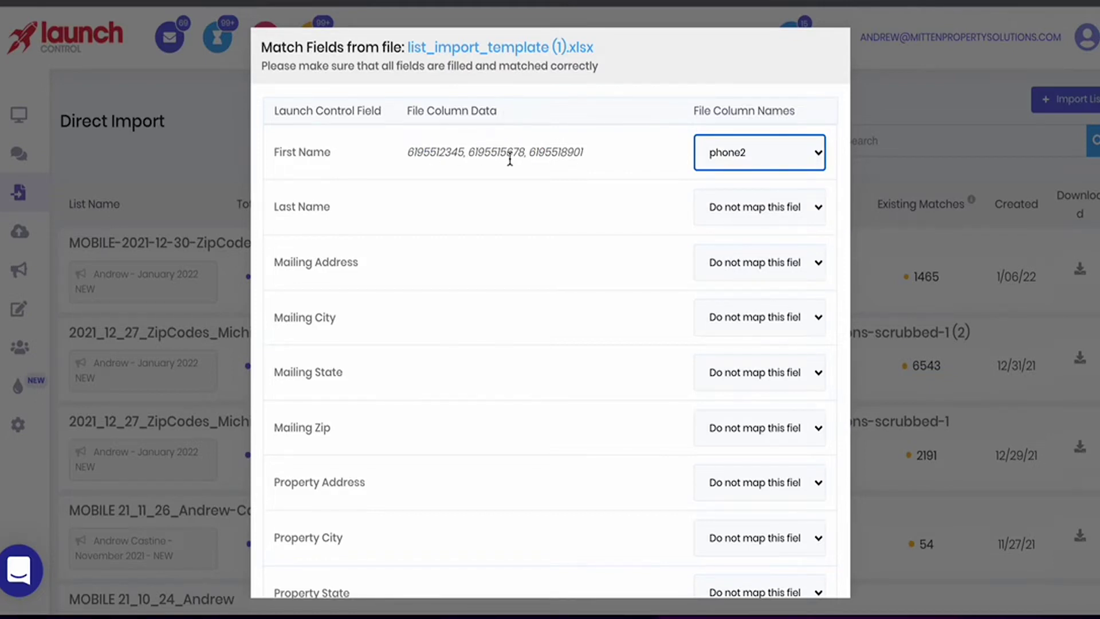
{"action": "left_click", "coordinate": [820, 158]}
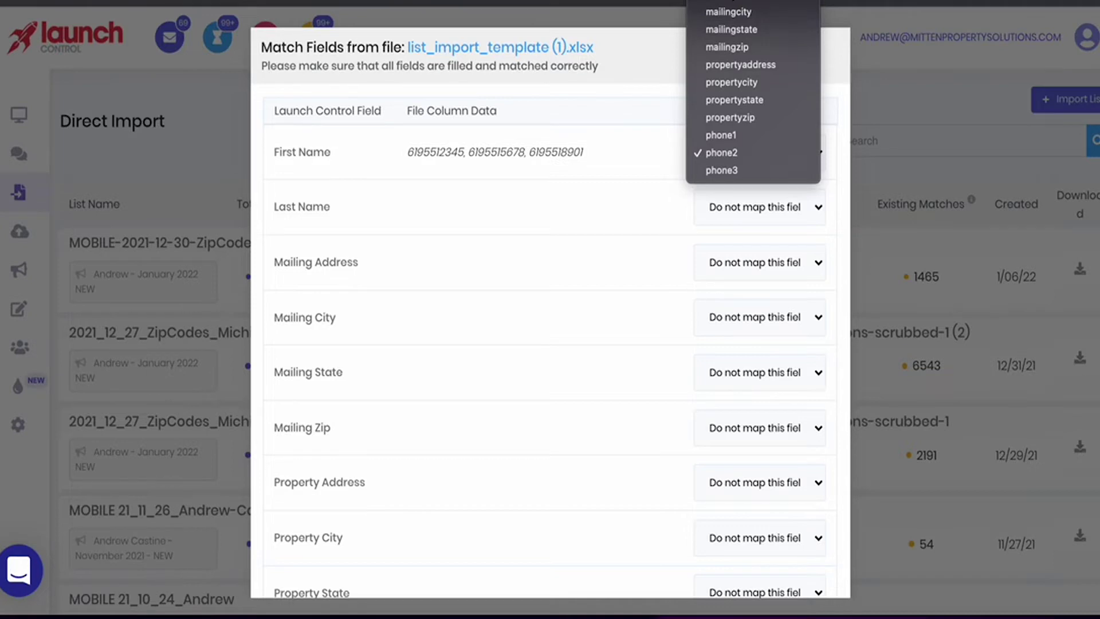
Restore First Name to firstname and map Last Name and Mailing Address to lastname and mailingaddress.
{"action": "key", "text": "Escape"}
{"action": "key", "text": "f"}
{"action": "left_click", "coordinate": [810, 204]}
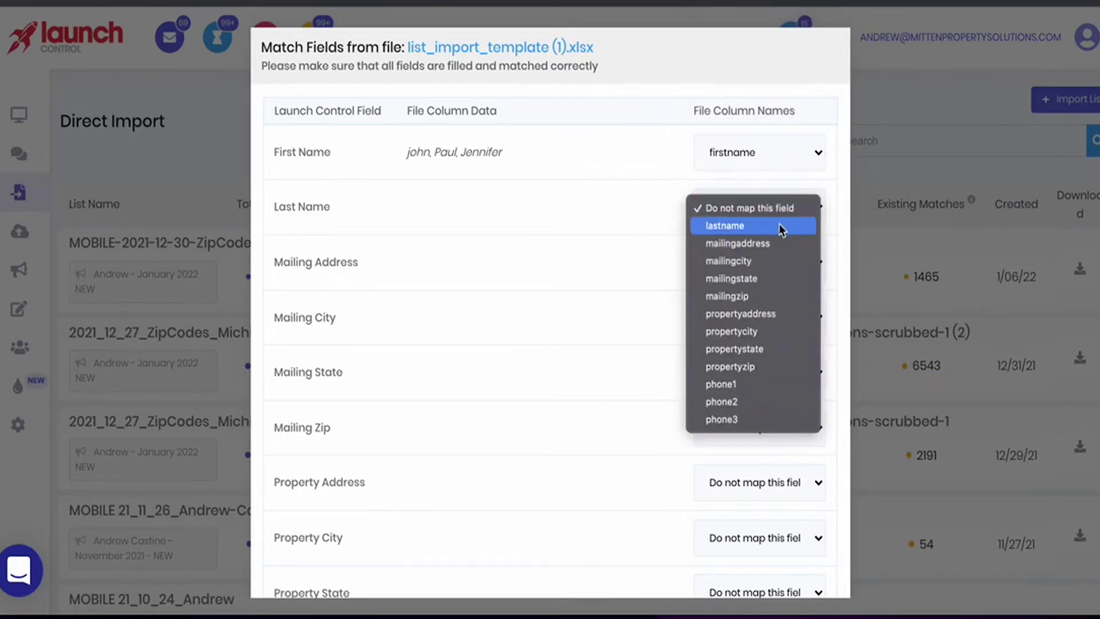
{"action": "left_click", "coordinate": [744, 225]}
{"action": "left_click", "coordinate": [756, 262]}
{"action": "left_click", "coordinate": [741, 277]}
{"action": "scroll", "coordinate": [531, 246], "scroll_direction": "down", "scroll_amount": 3}
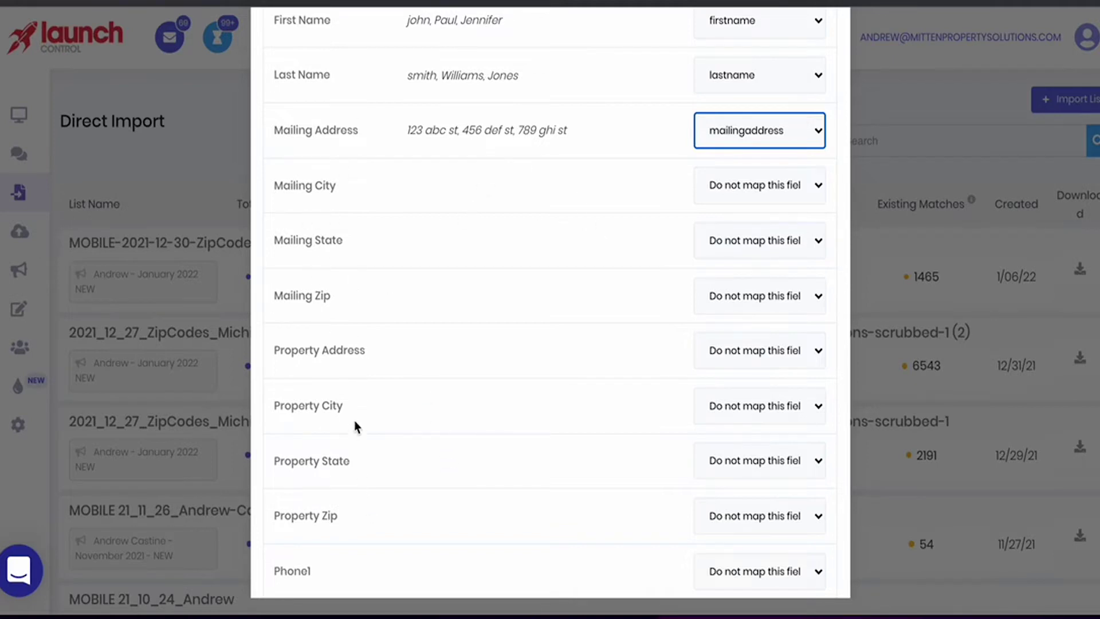
{"action": "scroll", "coordinate": [344, 188], "scroll_direction": "up", "scroll_amount": 3}
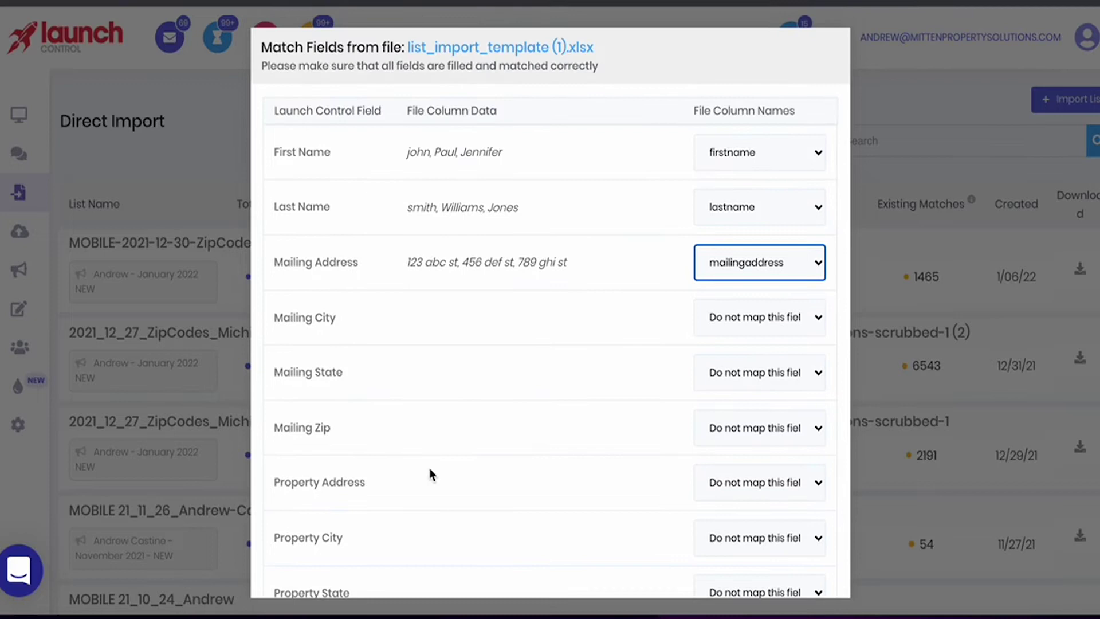
{"action": "scroll", "coordinate": [427, 338], "scroll_direction": "down", "scroll_amount": 2}
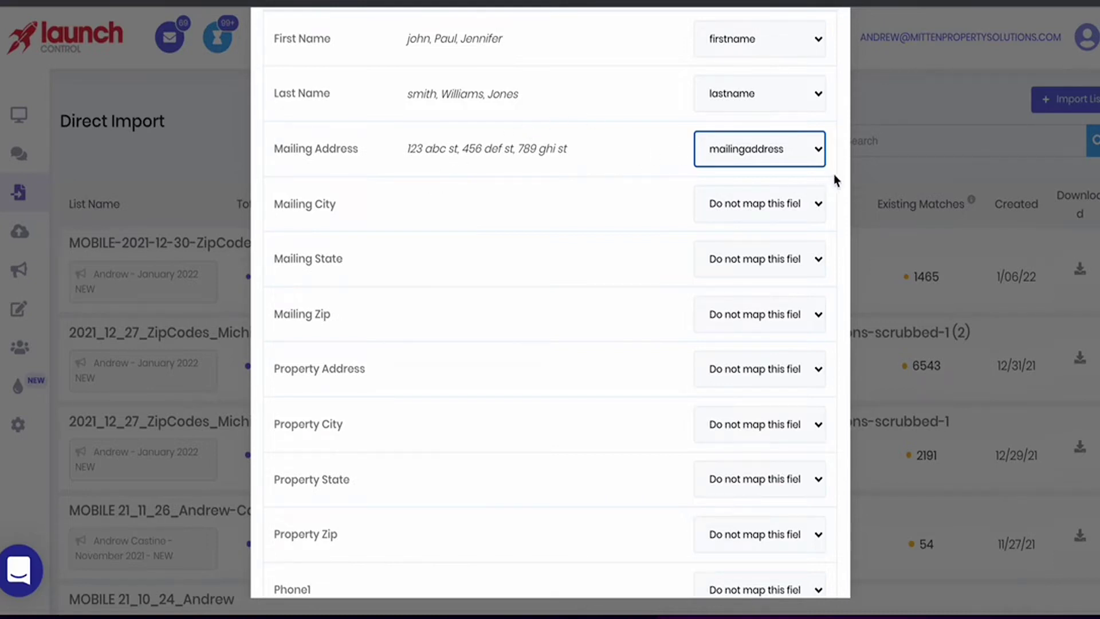
Match Mailing City, State and Zip to mailingcity, mailingstate and mailingzip.
{"action": "left_click", "coordinate": [814, 208]}
{"action": "left_click", "coordinate": [776, 222]}
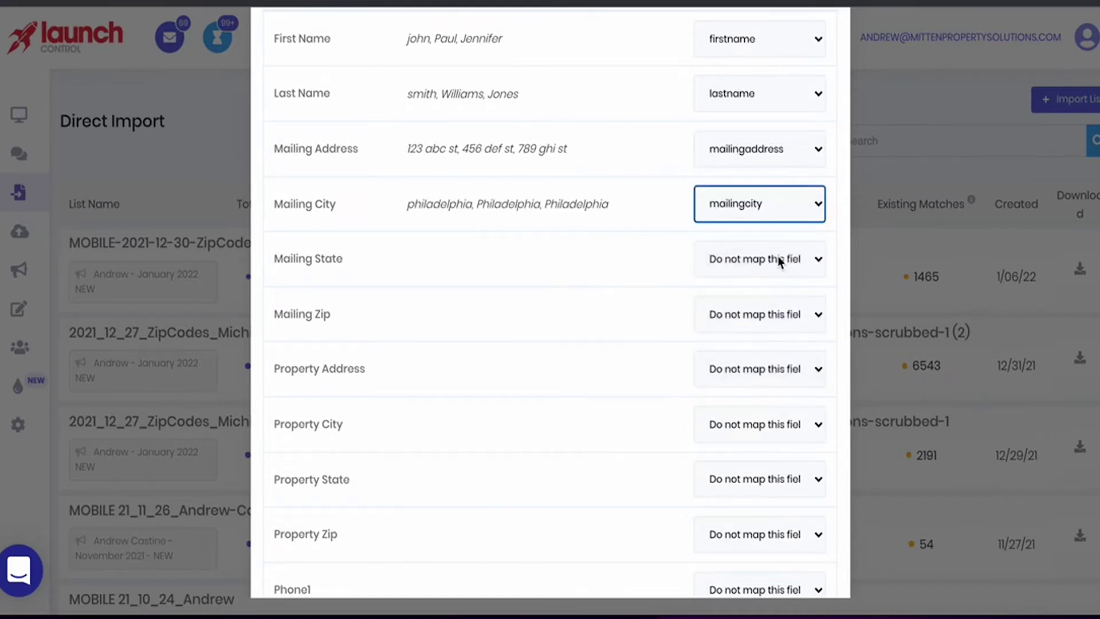
{"action": "left_click", "coordinate": [778, 258]}
{"action": "left_click", "coordinate": [762, 277]}
{"action": "left_click", "coordinate": [754, 314]}
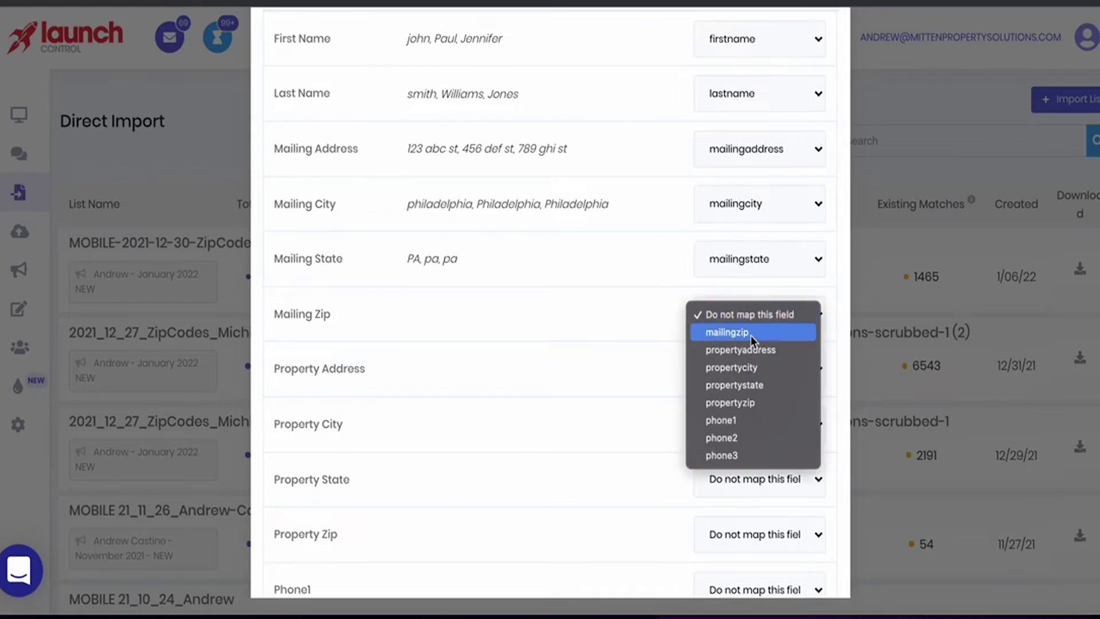
{"action": "left_click", "coordinate": [749, 332]}
Point Property Address, City, State and Zip at the mailing address columns.
{"action": "left_click", "coordinate": [760, 367]}
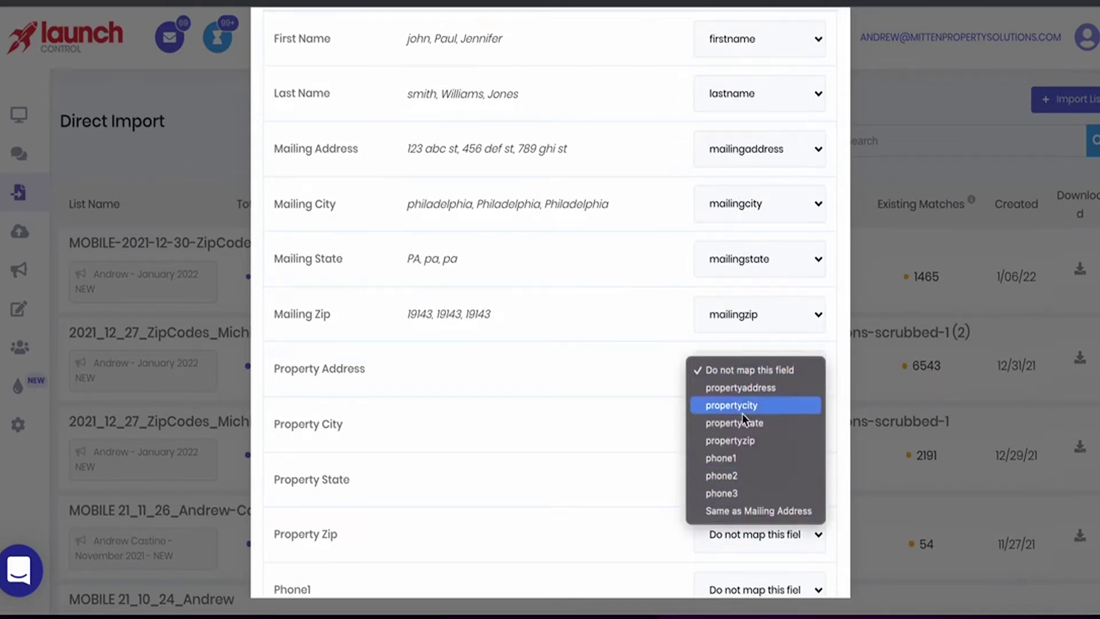
{"action": "left_click", "coordinate": [722, 512]}
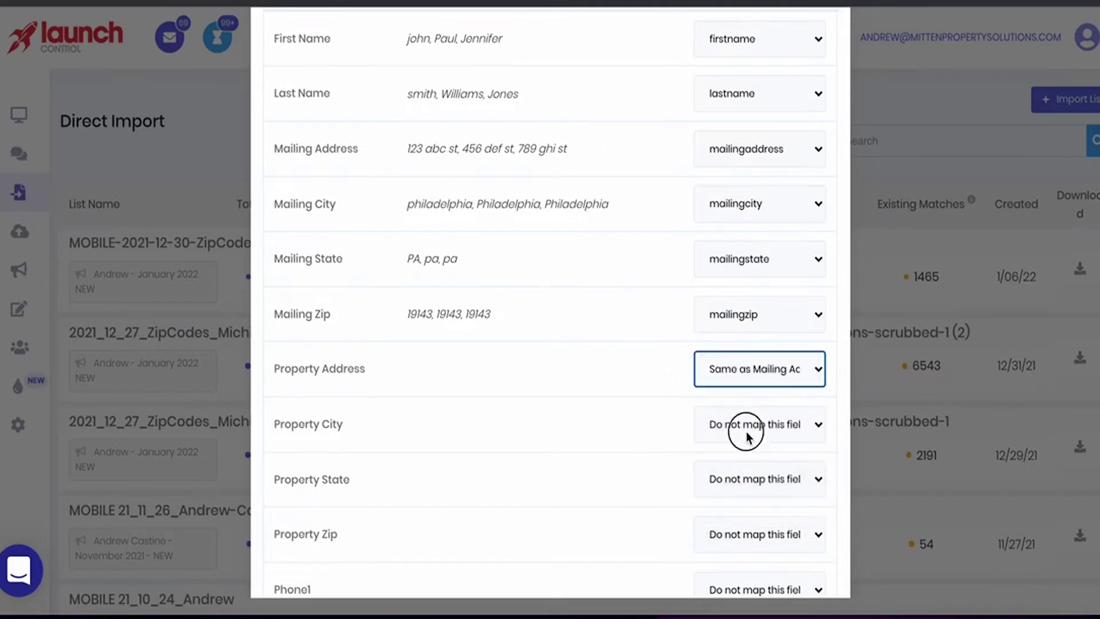
{"action": "left_click", "coordinate": [743, 426]}
{"action": "left_click", "coordinate": [751, 567]}
{"action": "left_click", "coordinate": [748, 477]}
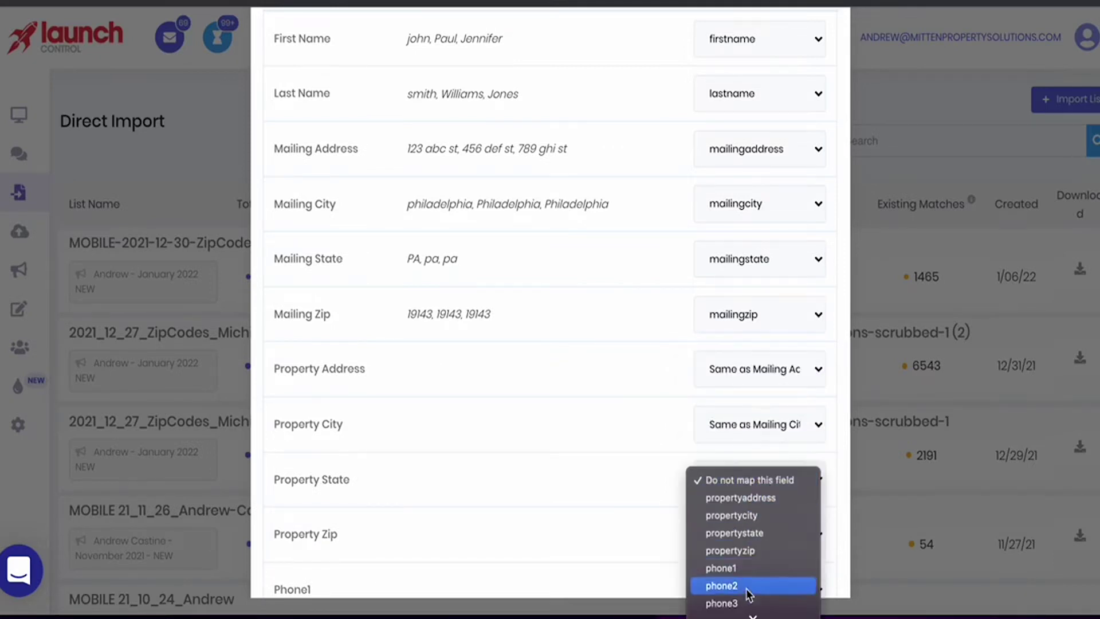
{"action": "left_click", "coordinate": [751, 614]}
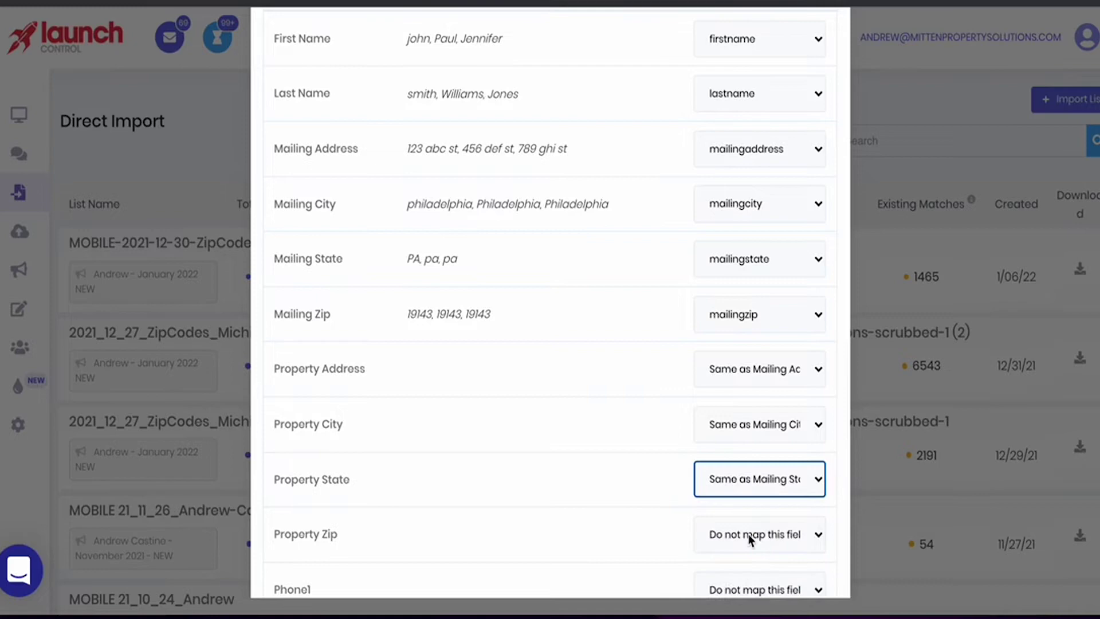
{"action": "left_click", "coordinate": [749, 534]}
{"action": "left_click", "coordinate": [749, 613]}
{"action": "scroll", "coordinate": [535, 332], "scroll_direction": "down", "scroll_amount": 2}
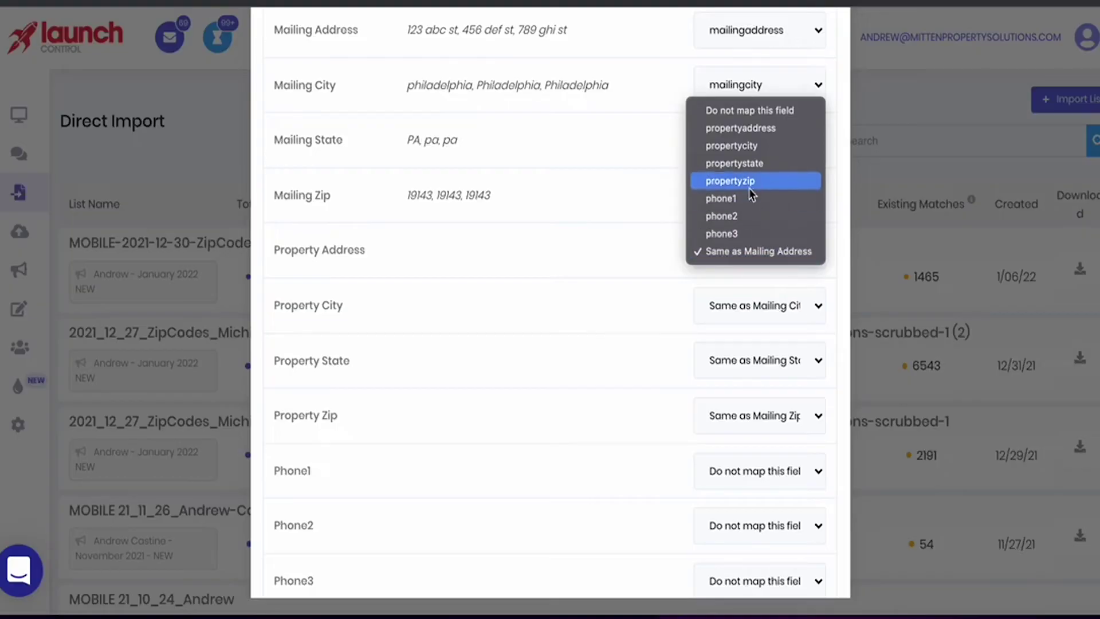
Remap Property Address, City, State and Zip to propertyaddress, propertycity, propertystate and propertyzip.
{"action": "key", "text": "Escape"}
{"action": "left_click", "coordinate": [784, 314]}
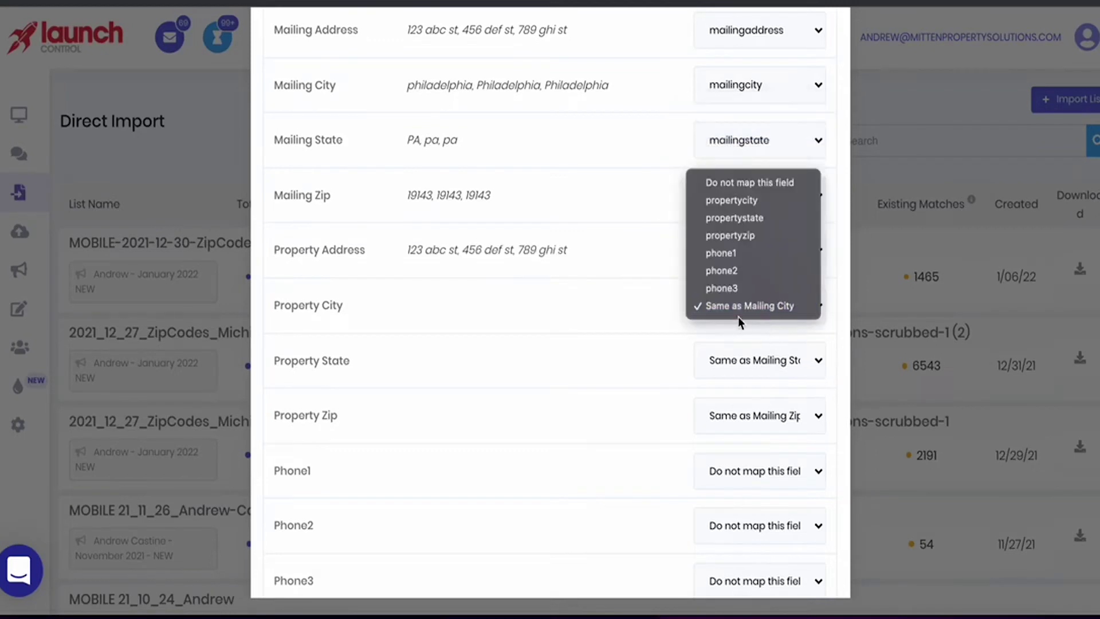
{"action": "left_click", "coordinate": [744, 203]}
{"action": "left_click", "coordinate": [753, 360]}
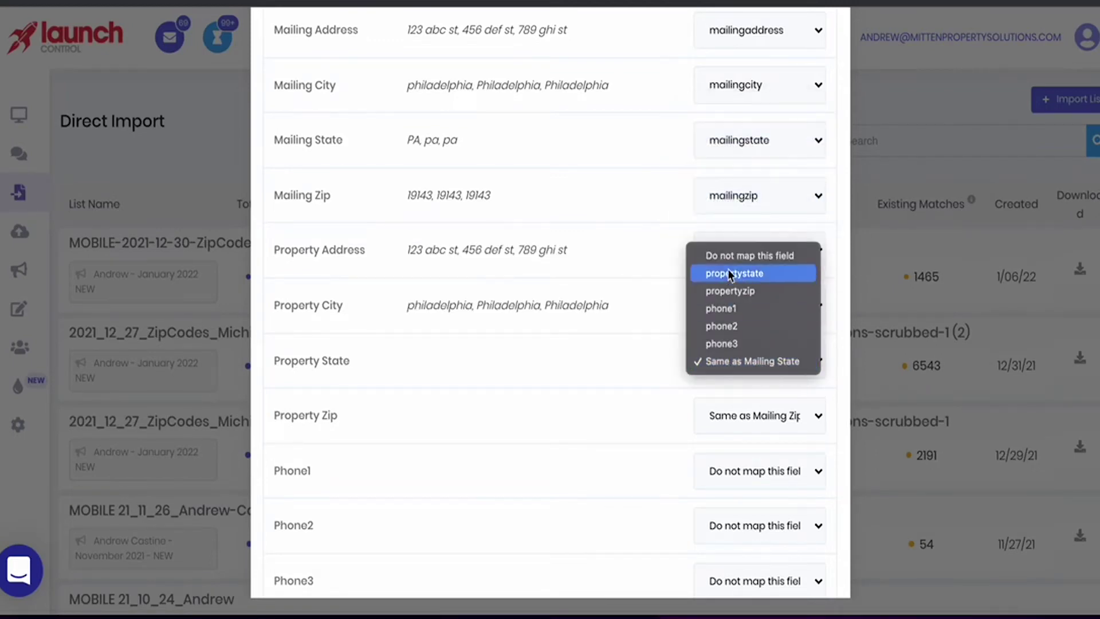
{"action": "left_click", "coordinate": [739, 254]}
{"action": "left_click", "coordinate": [753, 367]}
{"action": "left_click", "coordinate": [745, 376]}
{"action": "left_click", "coordinate": [745, 415]}
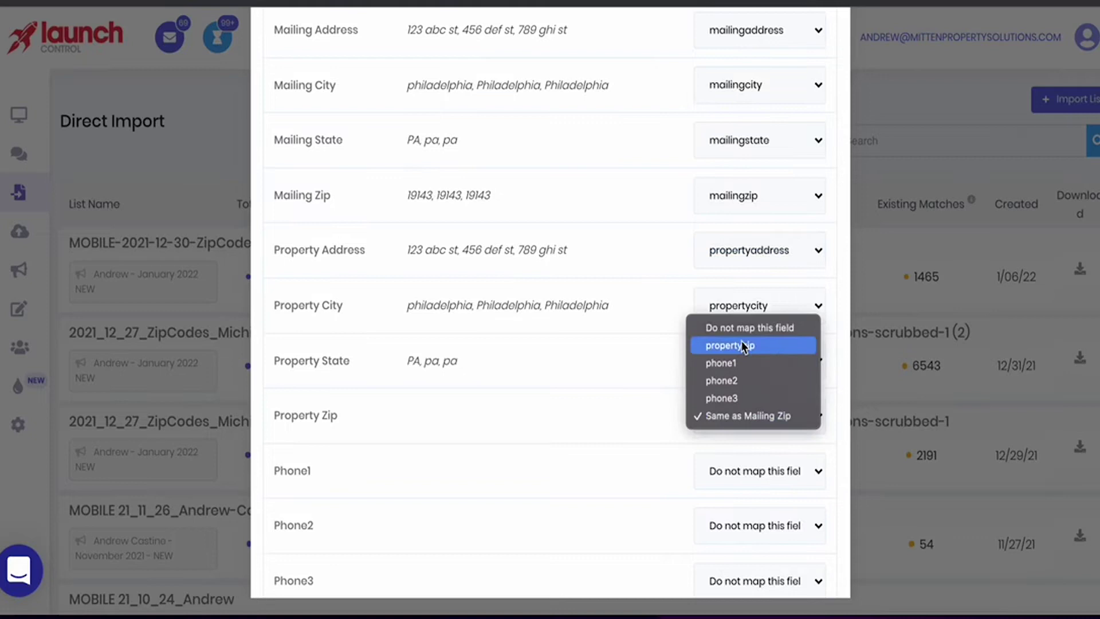
{"action": "left_click", "coordinate": [743, 344]}
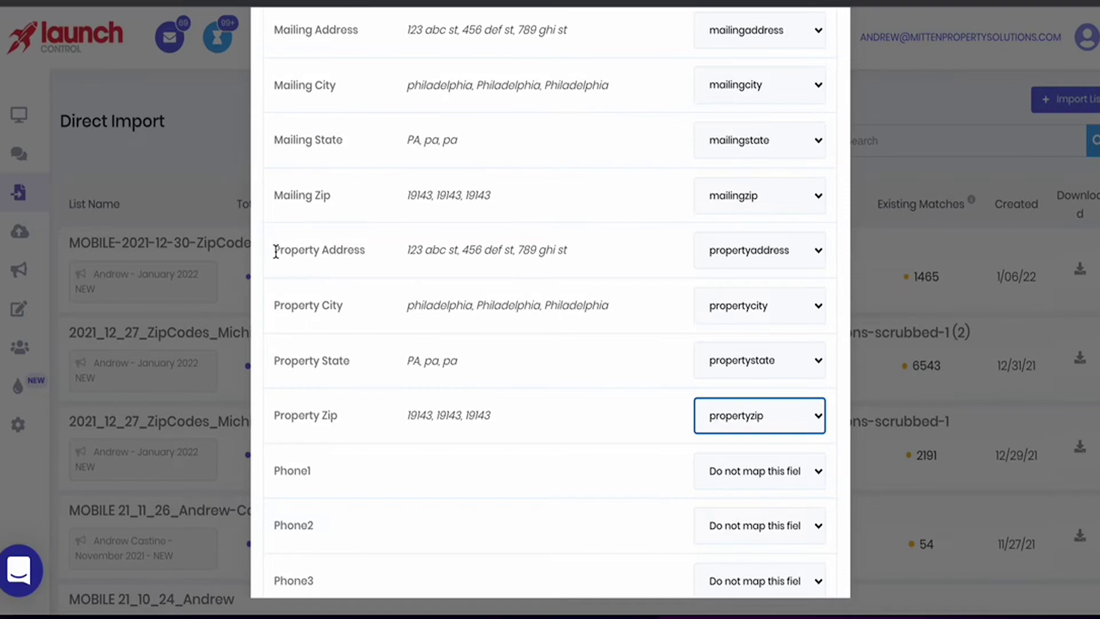
{"action": "left_click_drag", "start_coordinate": [275, 250], "coordinate": [373, 272]}
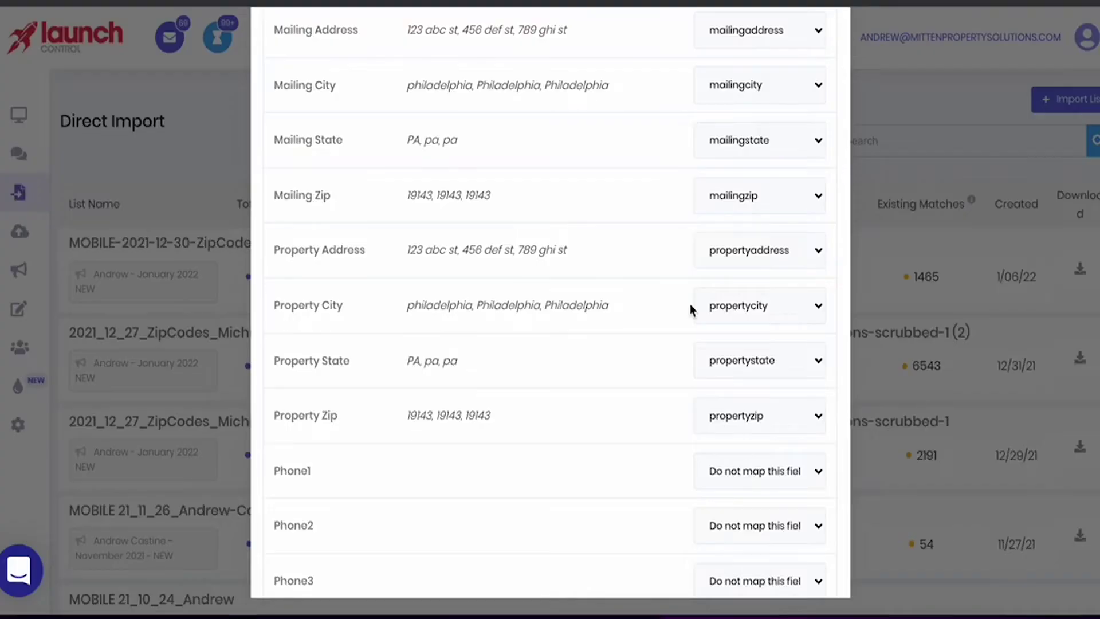
Map Phone1, Phone2 and Phone3 to the phone1, phone2 and phone3 columns.
{"action": "scroll", "coordinate": [706, 372], "scroll_direction": "down", "scroll_amount": 2}
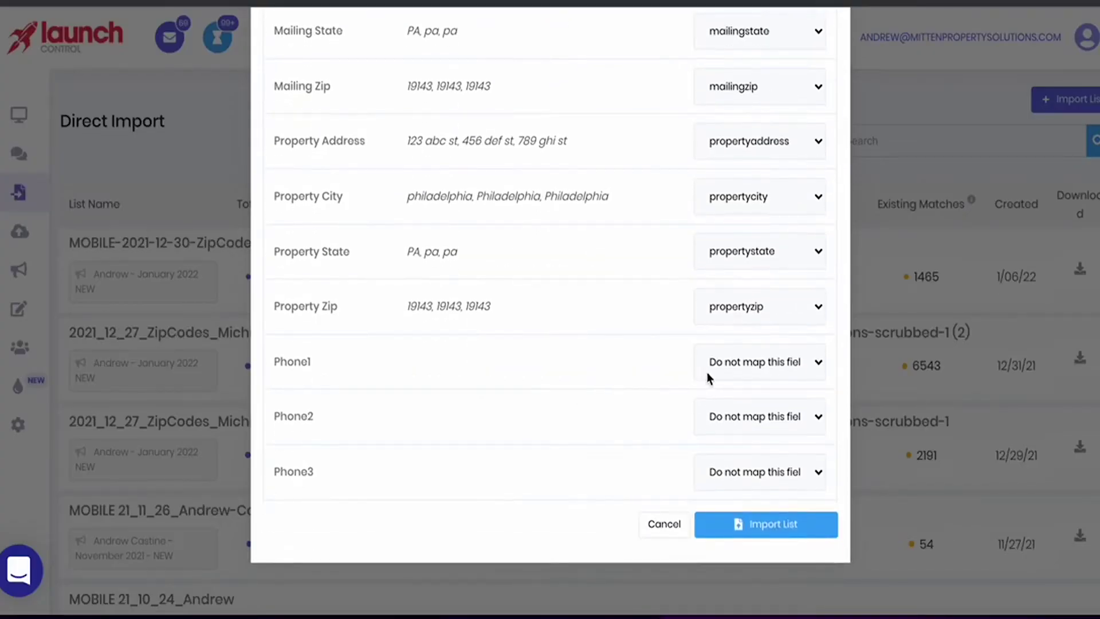
{"action": "left_click", "coordinate": [819, 362]}
{"action": "left_click", "coordinate": [756, 381]}
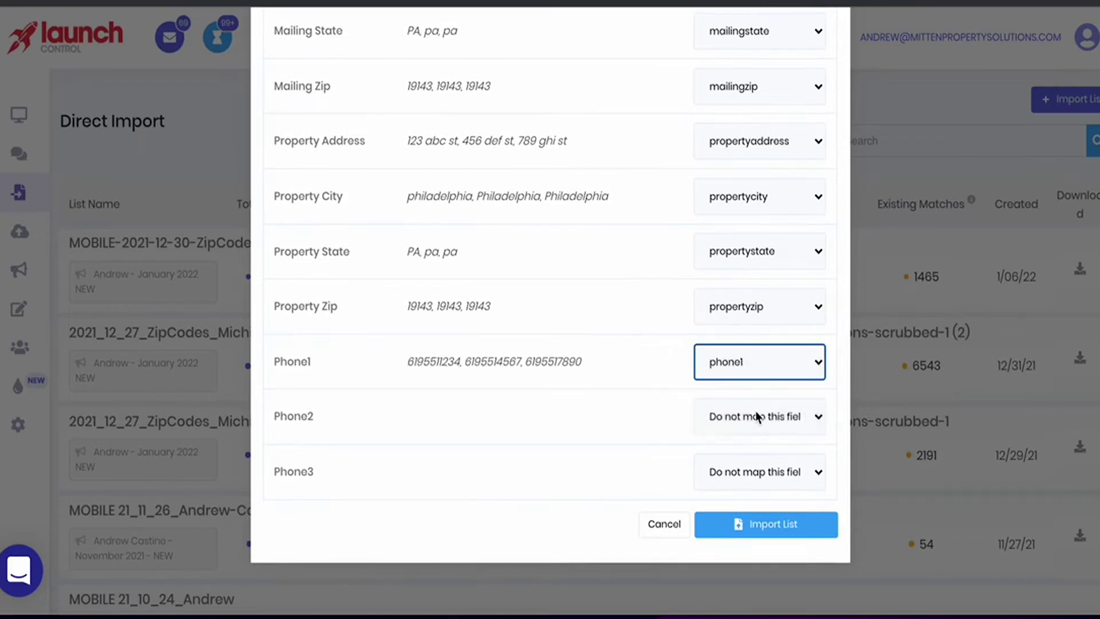
{"action": "left_click", "coordinate": [756, 416]}
{"action": "left_click", "coordinate": [740, 454]}
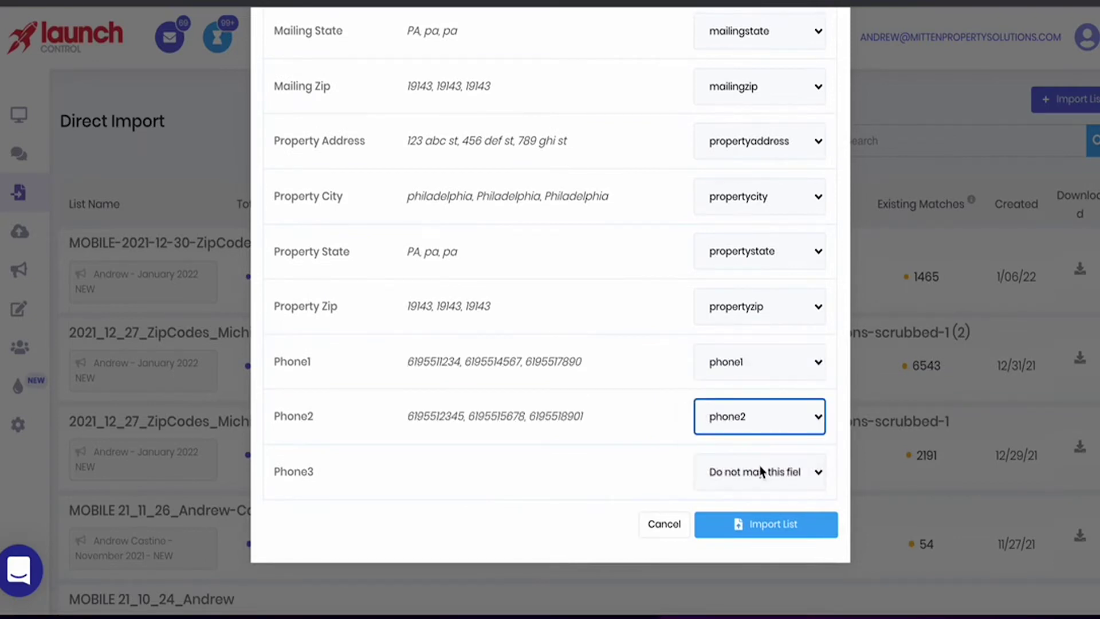
{"action": "left_click", "coordinate": [768, 470]}
{"action": "left_click", "coordinate": [735, 525]}
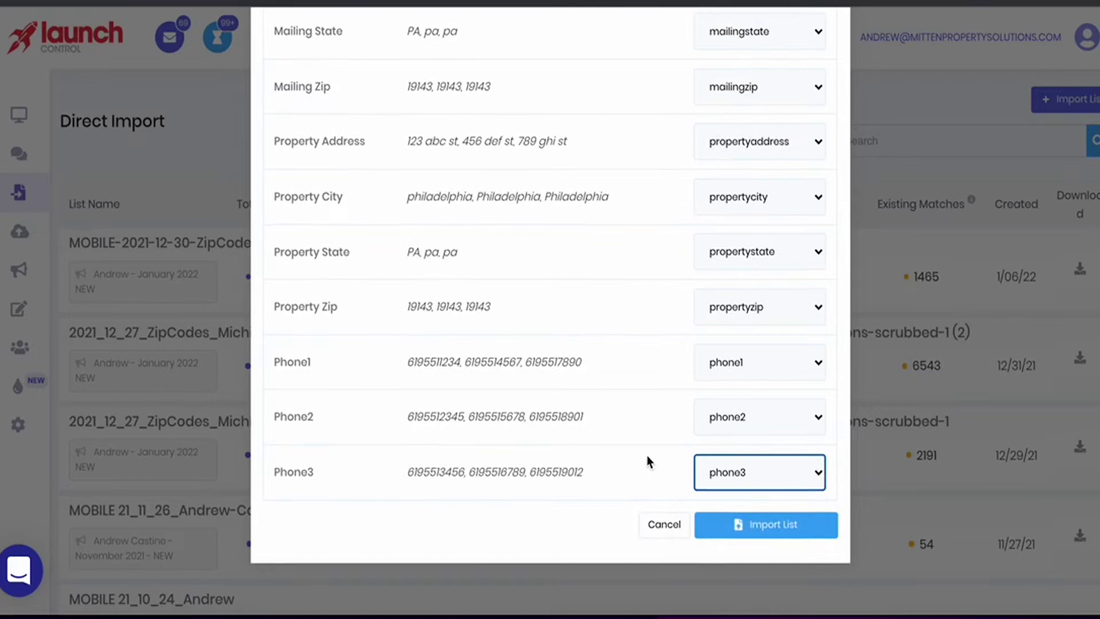
Review the finished mappings, checking sample values for First Name, Last Name and Mailing Zip.
{"action": "scroll", "coordinate": [687, 372], "scroll_direction": "up", "scroll_amount": 6}
{"action": "scroll", "coordinate": [716, 355], "scroll_direction": "down", "scroll_amount": 6}
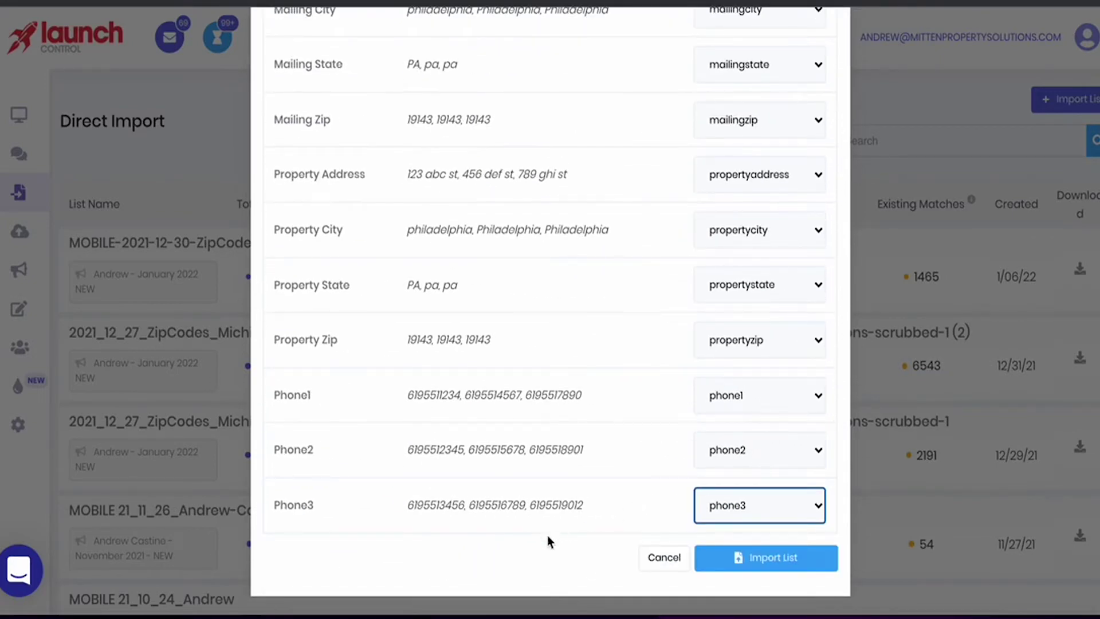
{"action": "left_click", "coordinate": [522, 546]}
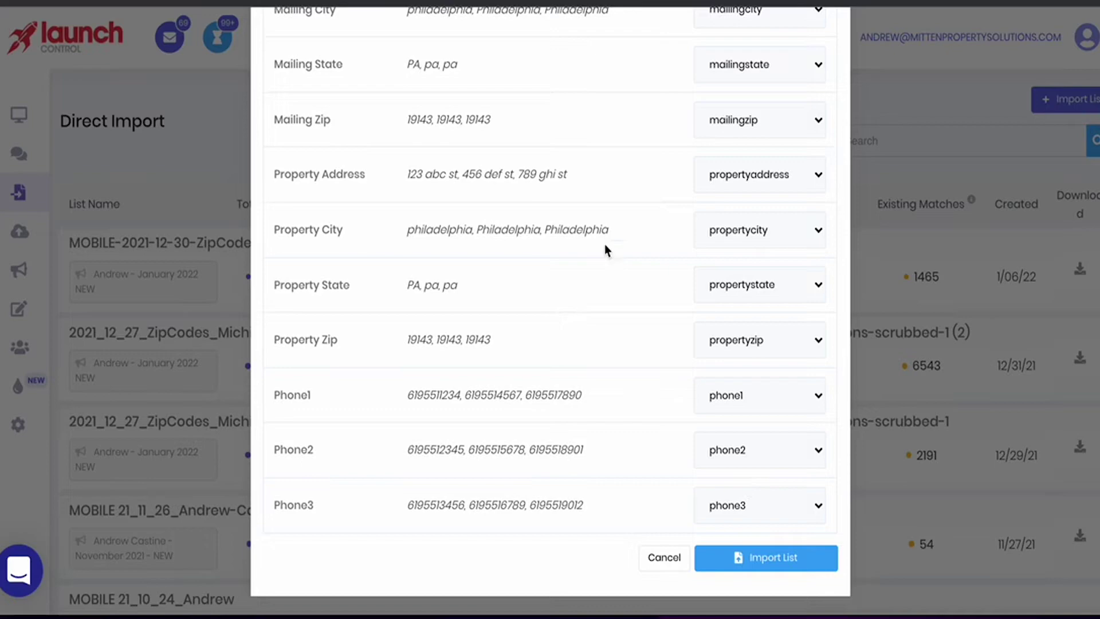
{"action": "scroll", "coordinate": [745, 252], "scroll_direction": "up", "scroll_amount": 5}
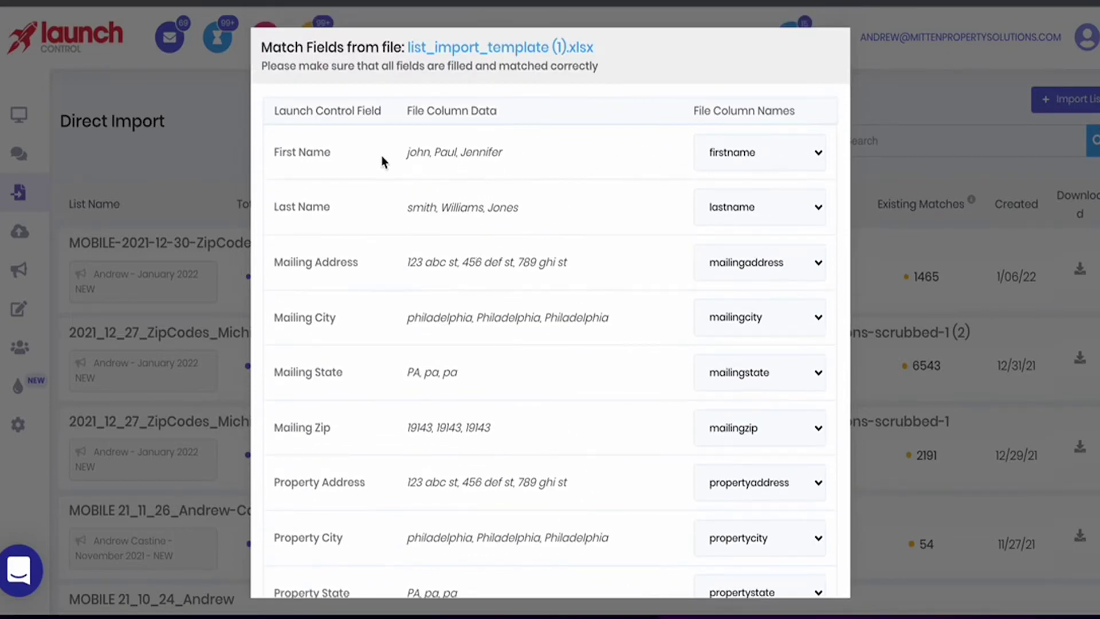
{"action": "left_click_drag", "start_coordinate": [405, 151], "coordinate": [503, 152]}
{"action": "left_click_drag", "start_coordinate": [422, 207], "coordinate": [518, 208]}
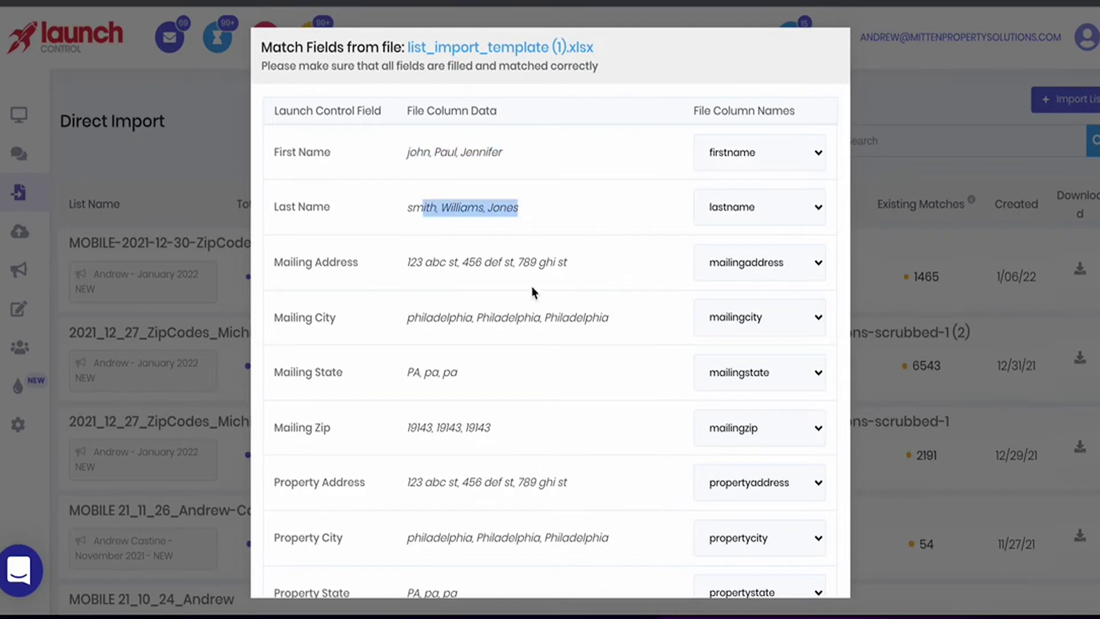
{"action": "left_click", "coordinate": [509, 262]}
{"action": "left_click", "coordinate": [435, 330]}
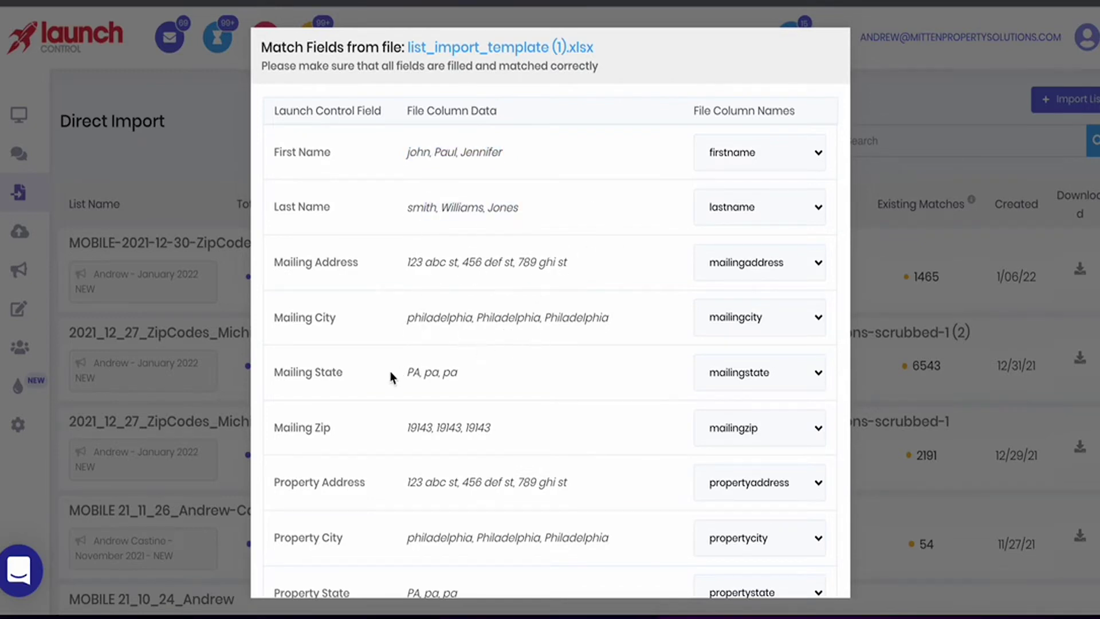
{"action": "left_click_drag", "start_coordinate": [391, 377], "coordinate": [464, 378]}
{"action": "triple_click", "coordinate": [393, 426]}
{"action": "scroll", "coordinate": [481, 454], "scroll_direction": "down", "scroll_amount": 3}
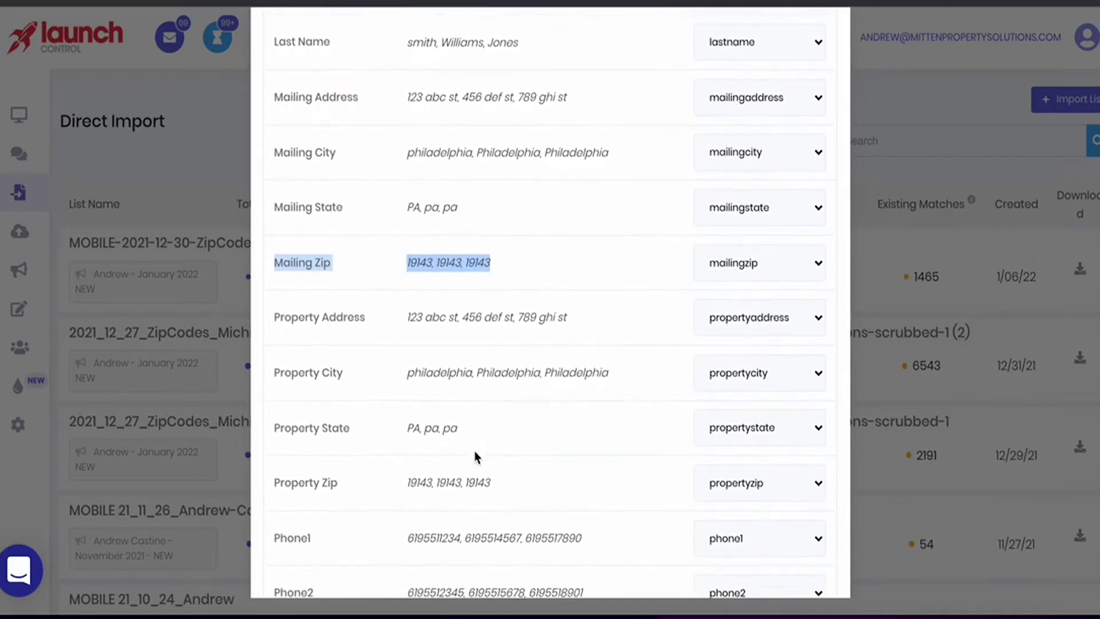
{"action": "scroll", "coordinate": [474, 451], "scroll_direction": "down", "scroll_amount": 2}
{"action": "scroll", "coordinate": [545, 411], "scroll_direction": "down", "scroll_amount": 2}
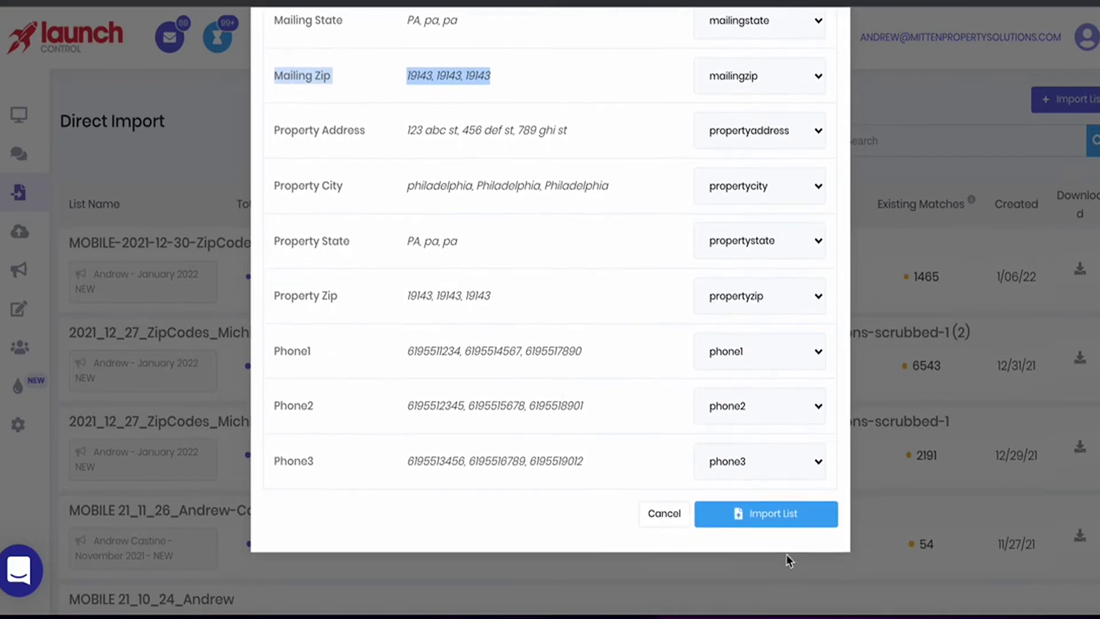
Import the mapped list, adding list_import_template (1) with 3 rows to Direct Import.
{"action": "left_click", "coordinate": [768, 518]}
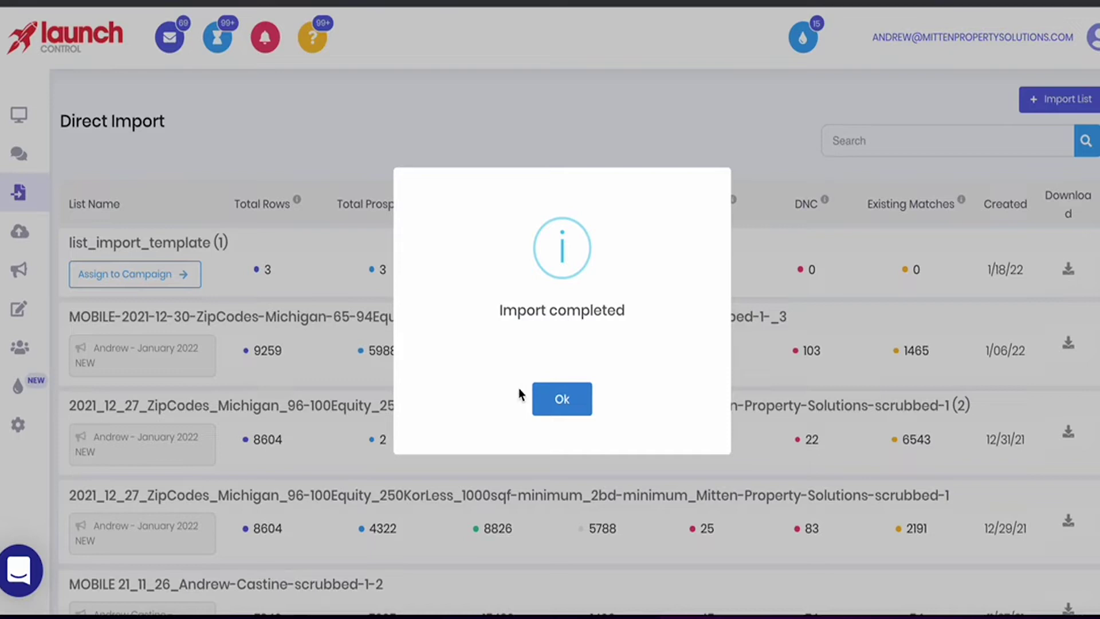
Dismiss the Import completed message and check the Litigators column info.
{"action": "left_click", "coordinate": [559, 398]}
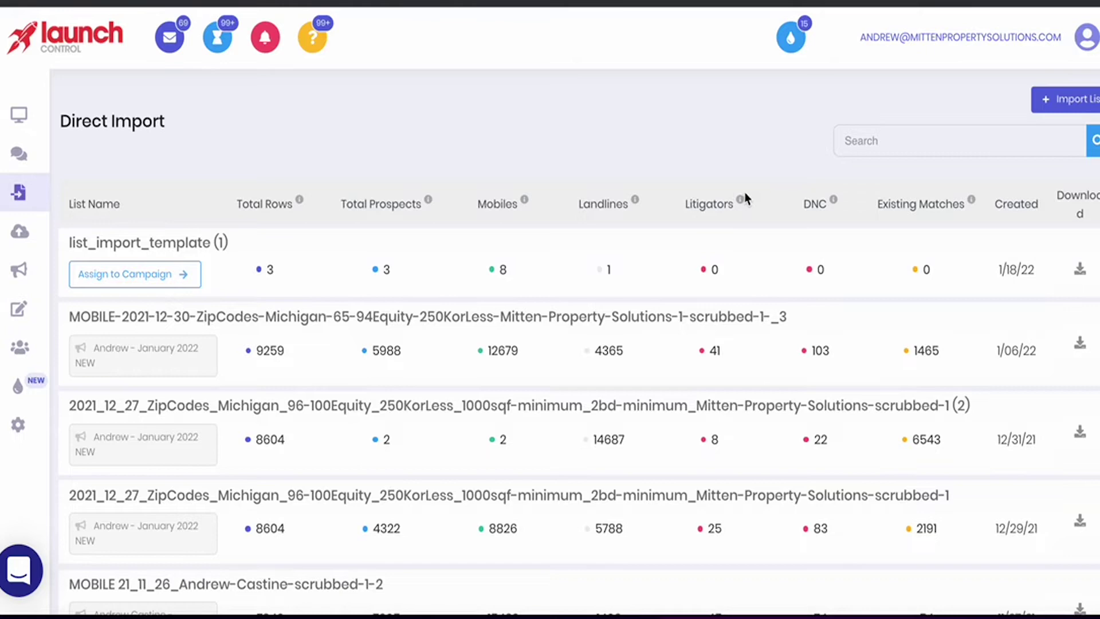
{"action": "mouse_move", "coordinate": [738, 202]}
{"action": "scroll", "coordinate": [743, 280], "scroll_direction": "down", "scroll_amount": 2}
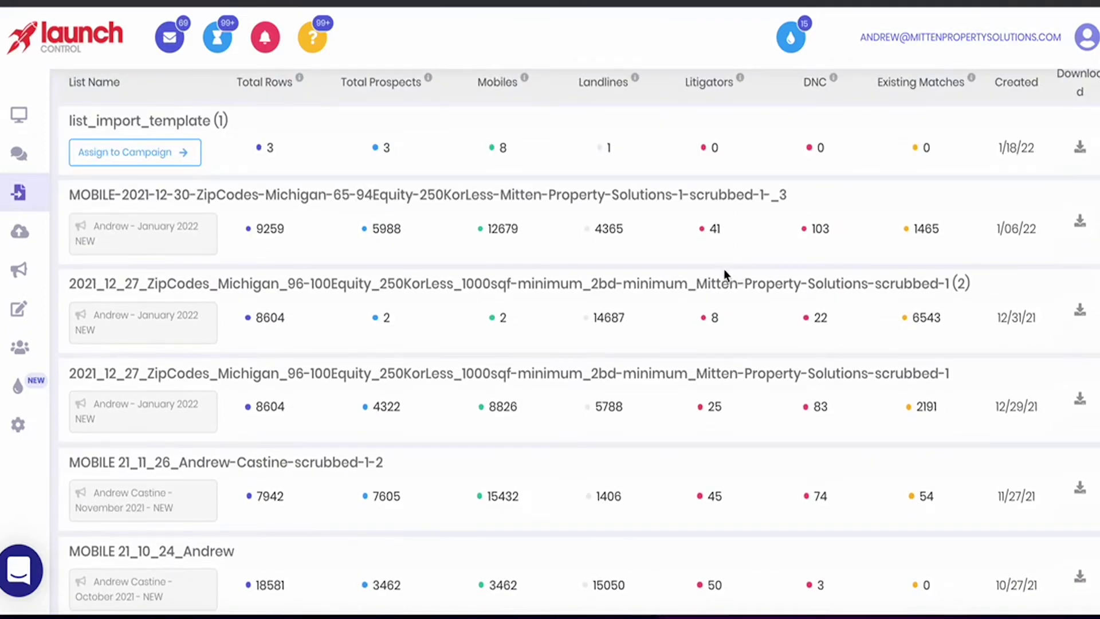
{"action": "scroll", "coordinate": [715, 401], "scroll_direction": "down", "scroll_amount": 2}
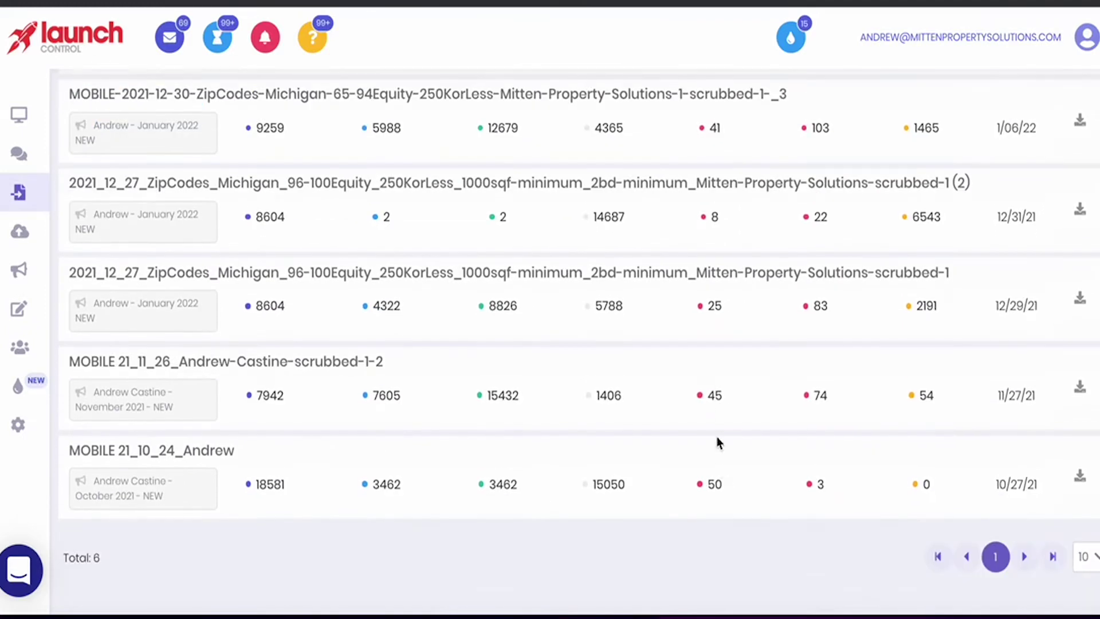
{"action": "scroll", "coordinate": [720, 328], "scroll_direction": "up", "scroll_amount": 2}
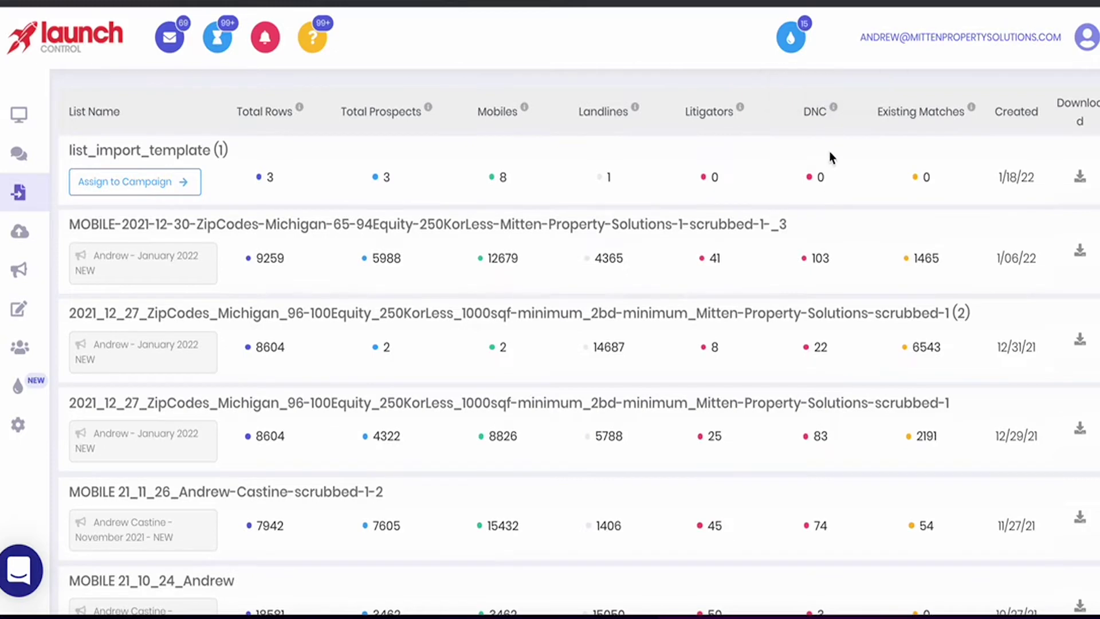
{"action": "scroll", "coordinate": [830, 153], "scroll_direction": "up", "scroll_amount": 2}
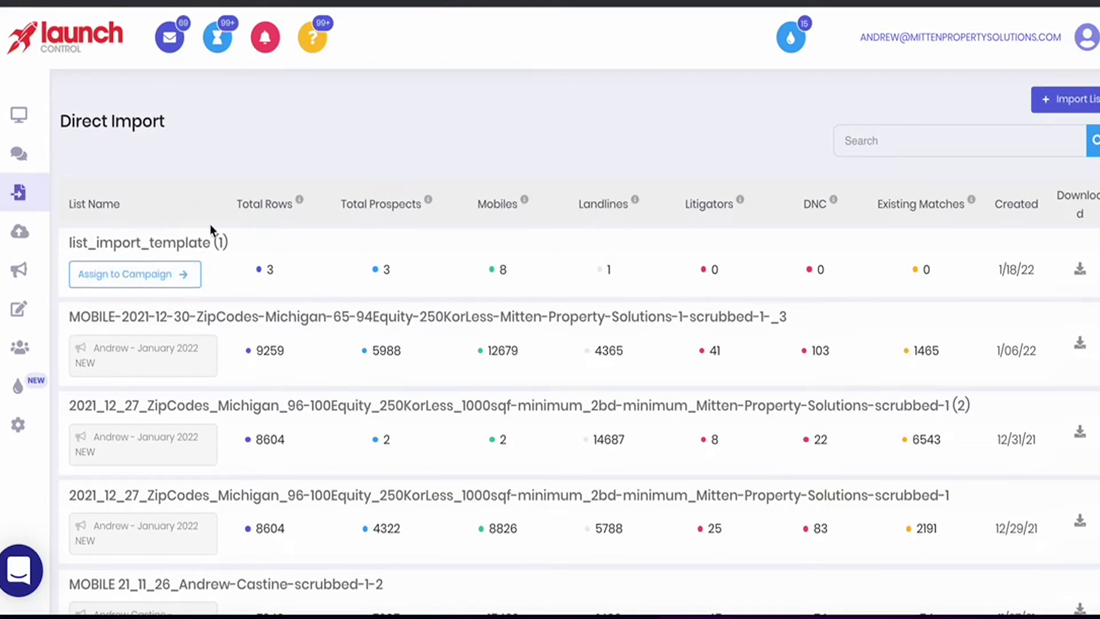
{"action": "left_click", "coordinate": [103, 281]}
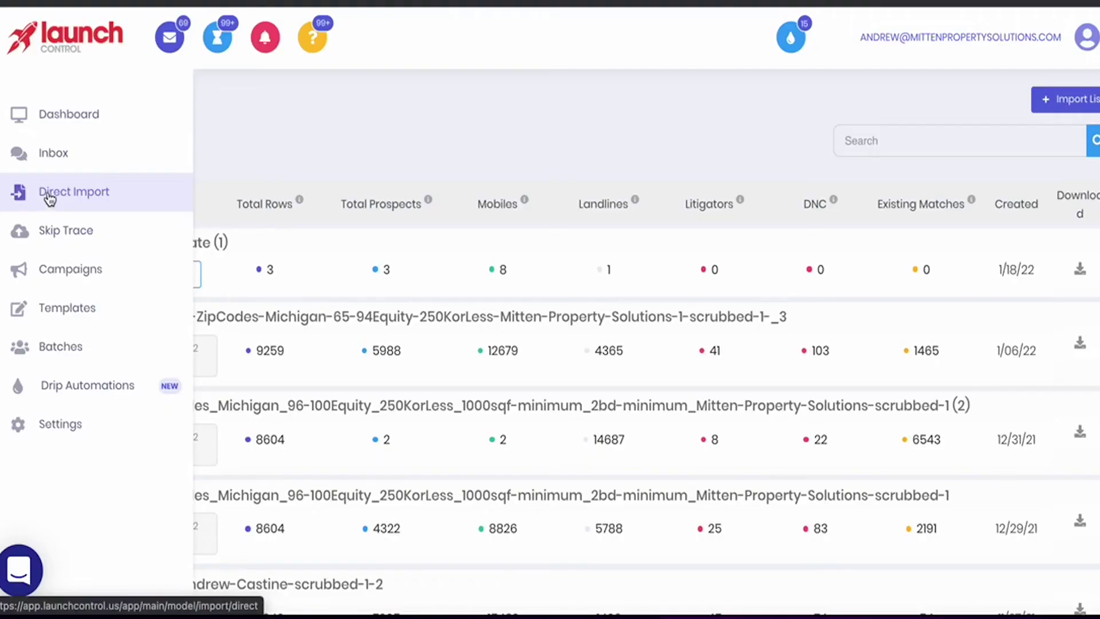
Switch to the Skip Trace page from the sidebar.
{"action": "left_click", "coordinate": [53, 232]}
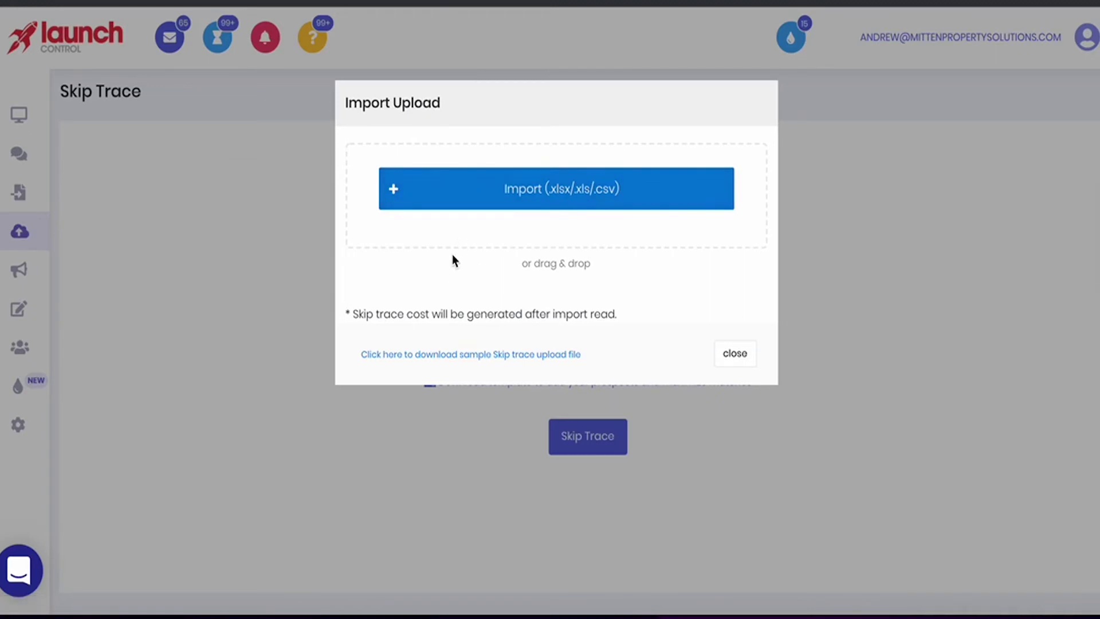
Upload list_import_template (1).xlsx to Skip Trace to reach its Match Fields form.
{"action": "left_click", "coordinate": [517, 193]}
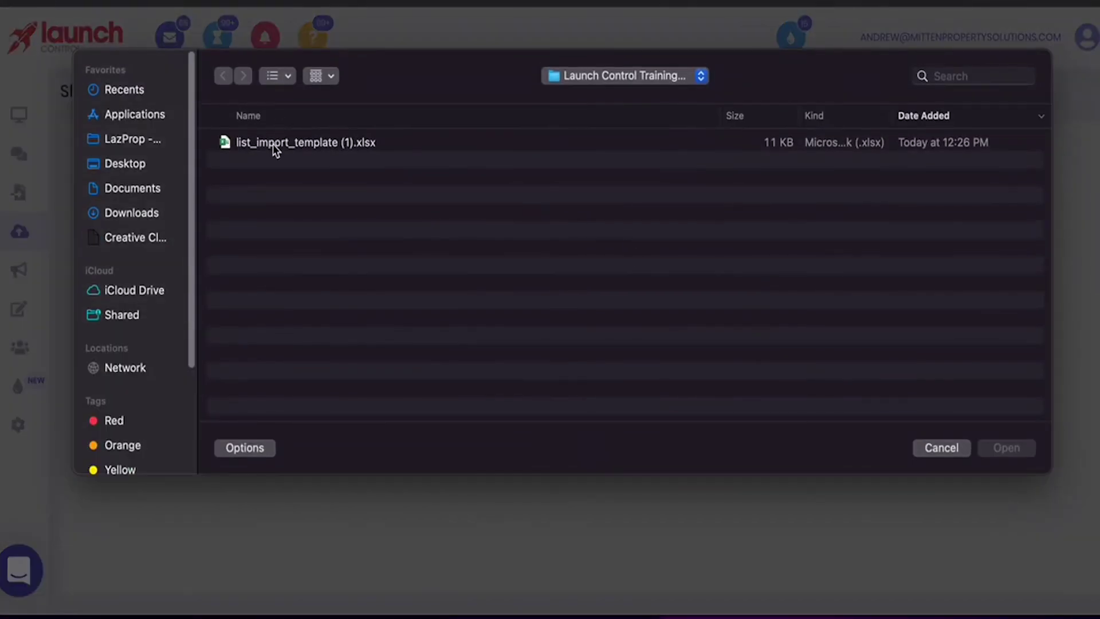
{"action": "left_click", "coordinate": [272, 143]}
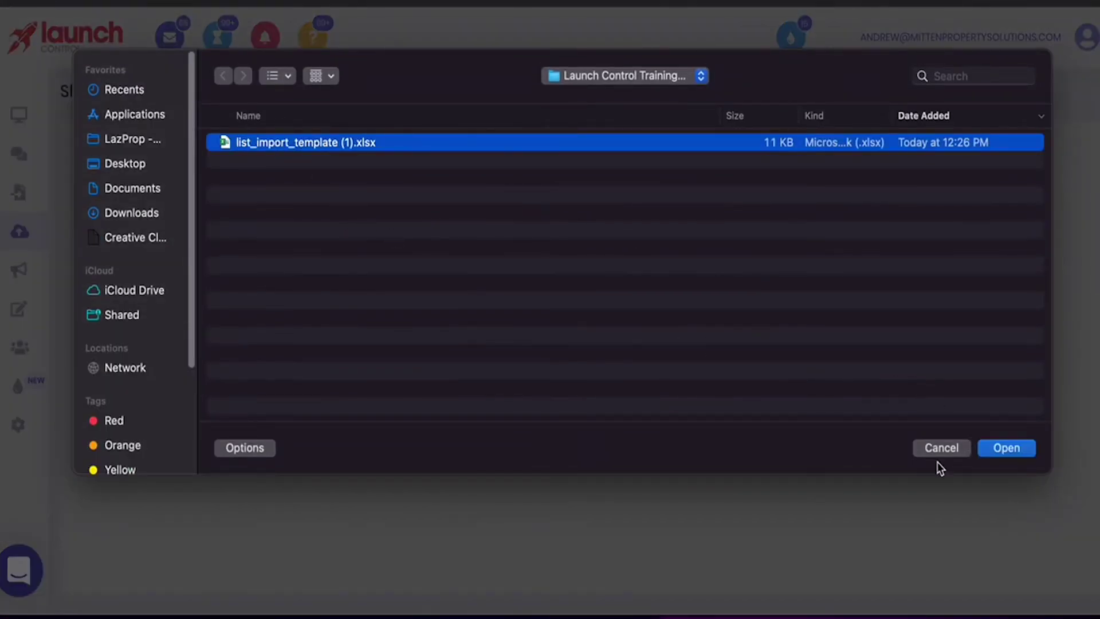
{"action": "left_click", "coordinate": [1010, 452]}
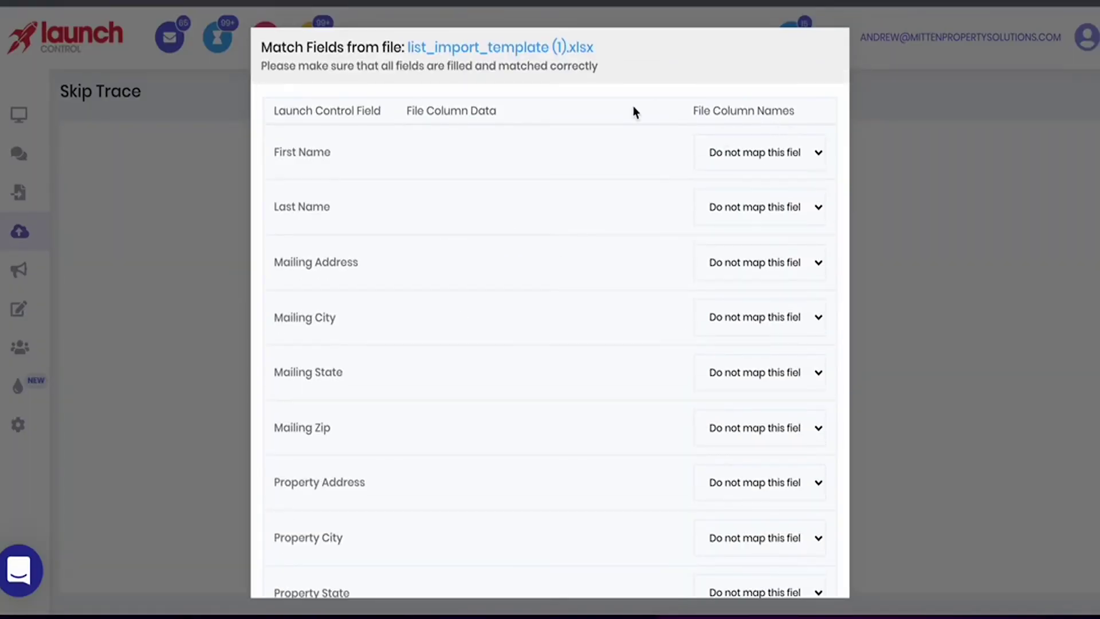
{"action": "scroll", "coordinate": [711, 170], "scroll_direction": "down", "scroll_amount": 3}
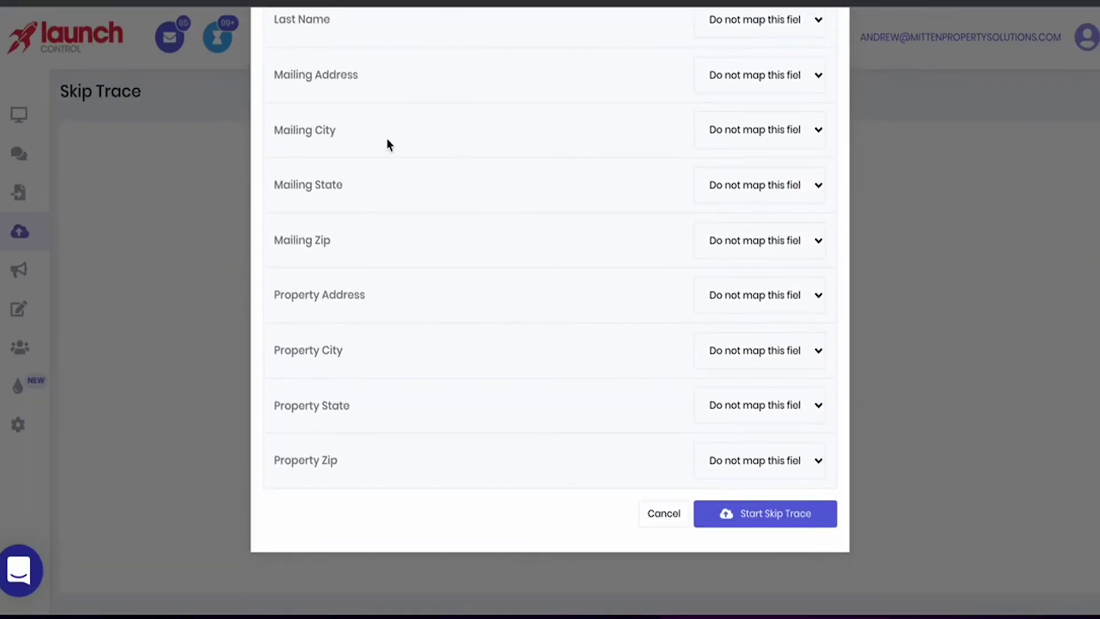
{"action": "scroll", "coordinate": [388, 144], "scroll_direction": "up", "scroll_amount": 3}
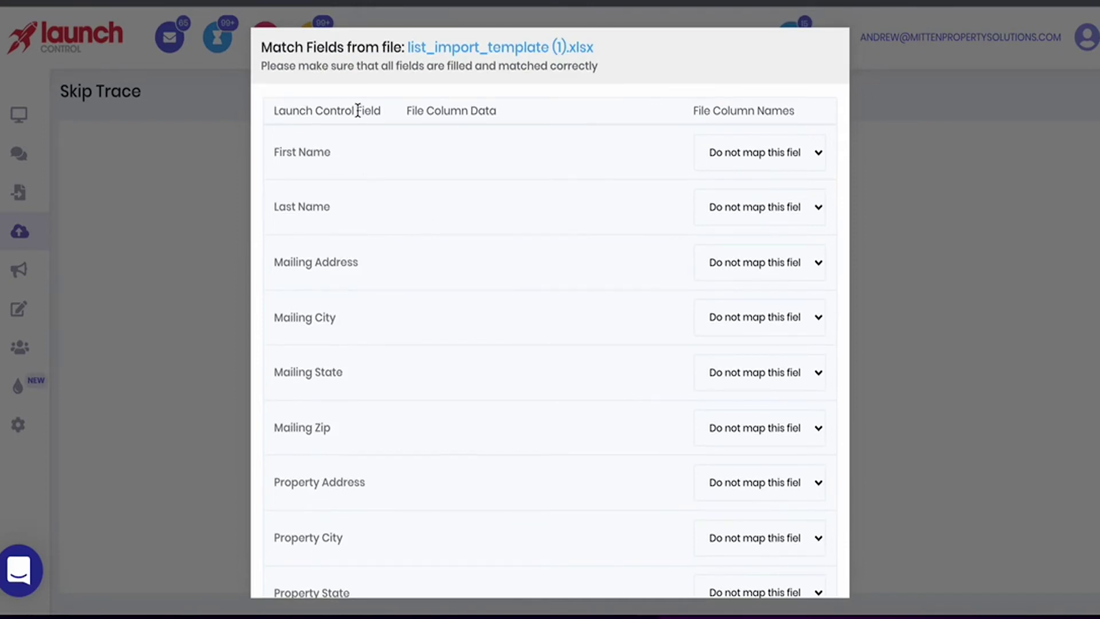
{"action": "scroll", "coordinate": [359, 166], "scroll_direction": "down", "scroll_amount": 3}
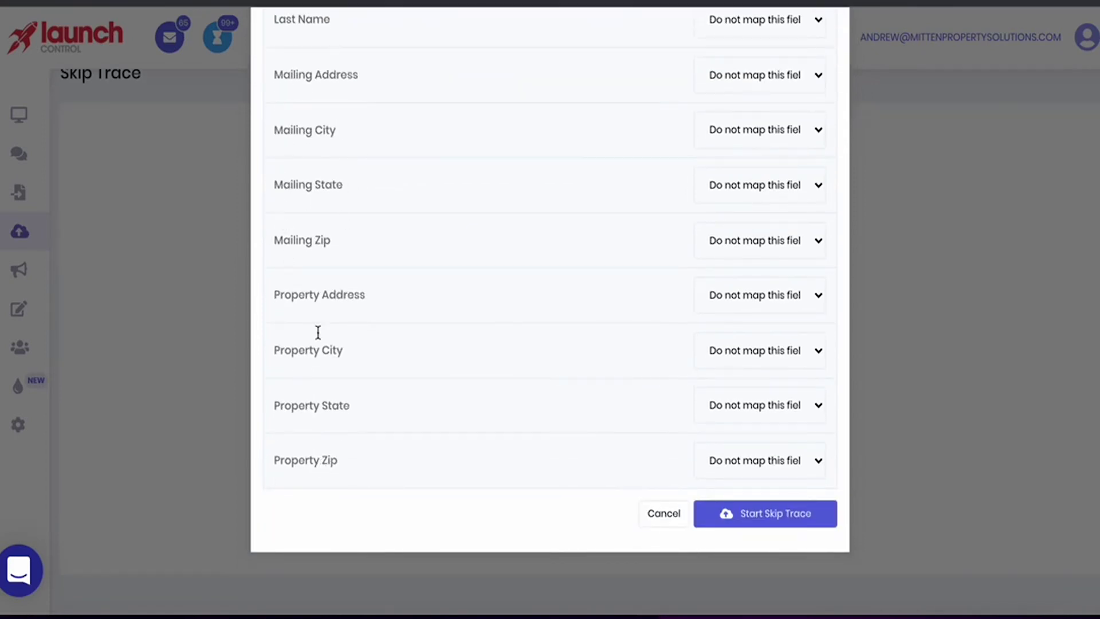